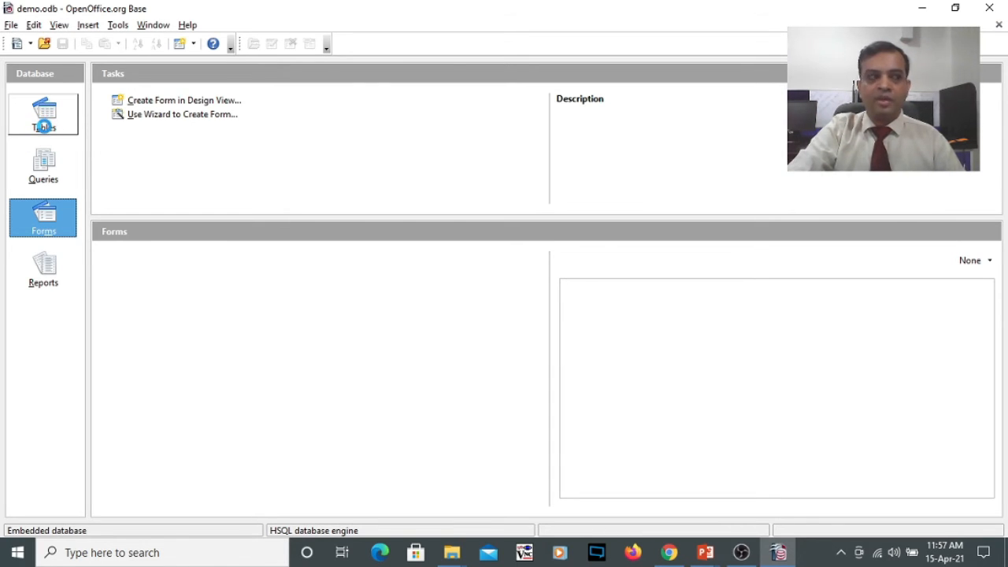
- Open the Student table from the database's tables to view its records, and close it
left_click(45, 126)
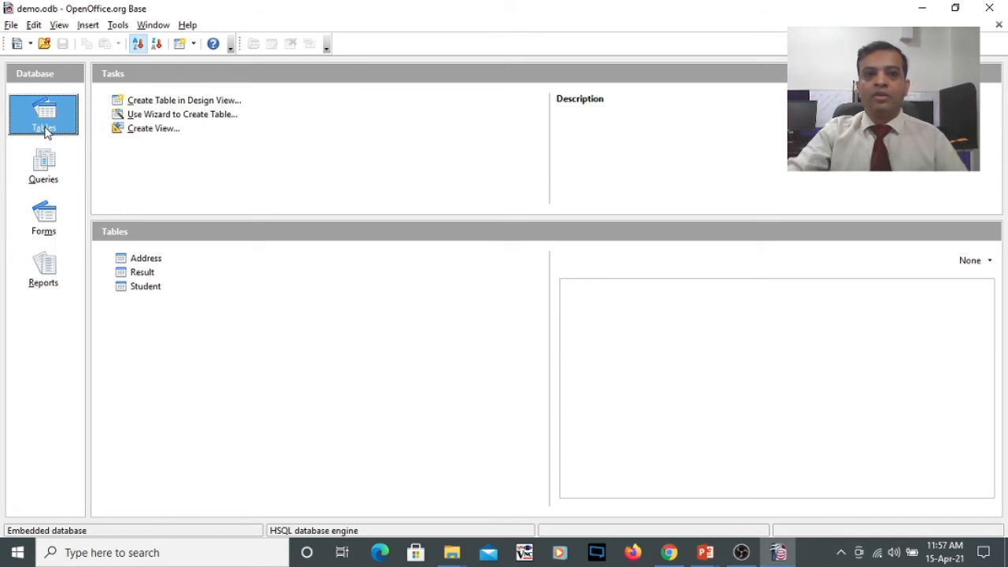
left_click(149, 288)
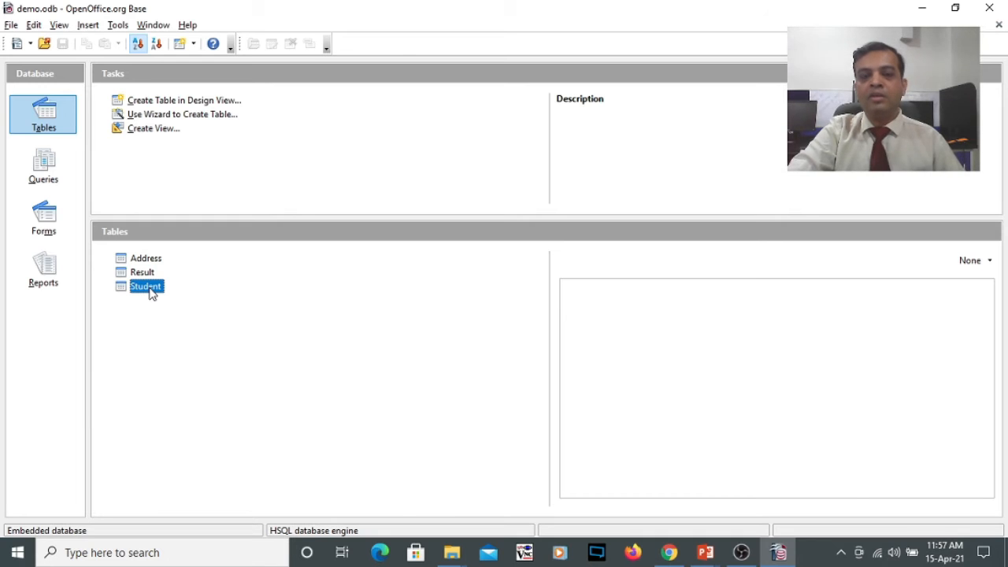
double_click(150, 290)
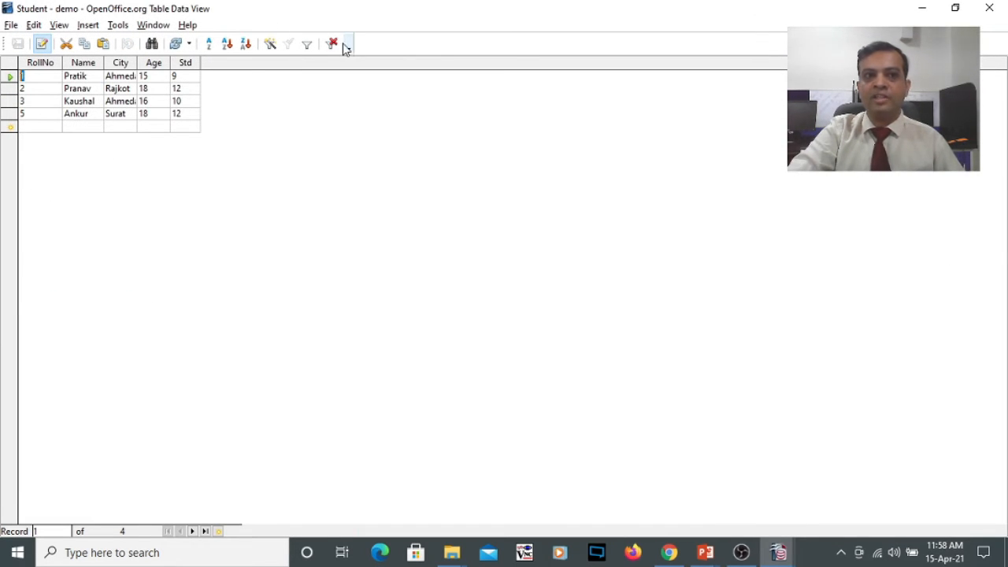
left_click(989, 9)
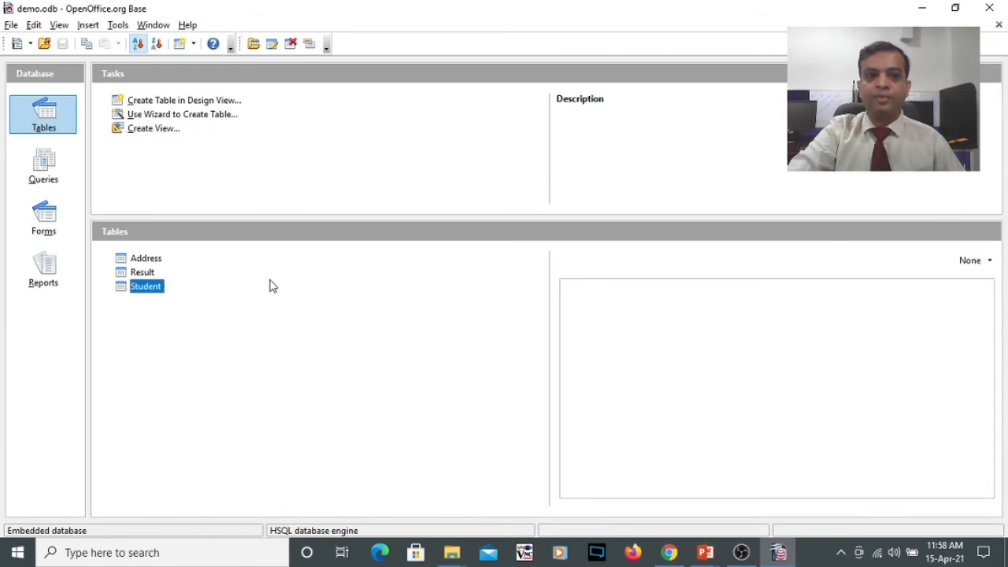
- Open the Student table's design for editing and set the Name field's length to 10
right_click(147, 289)
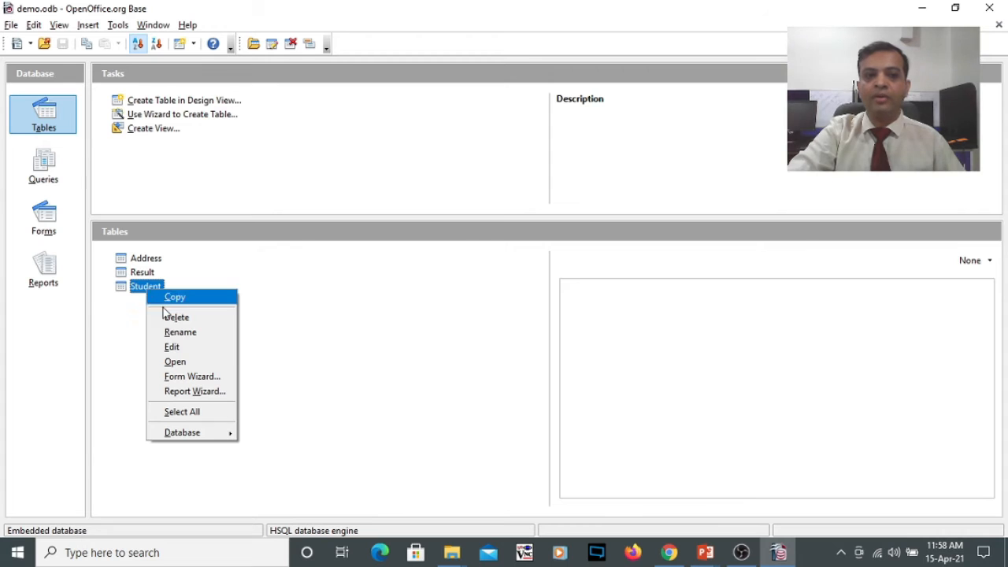
left_click(173, 347)
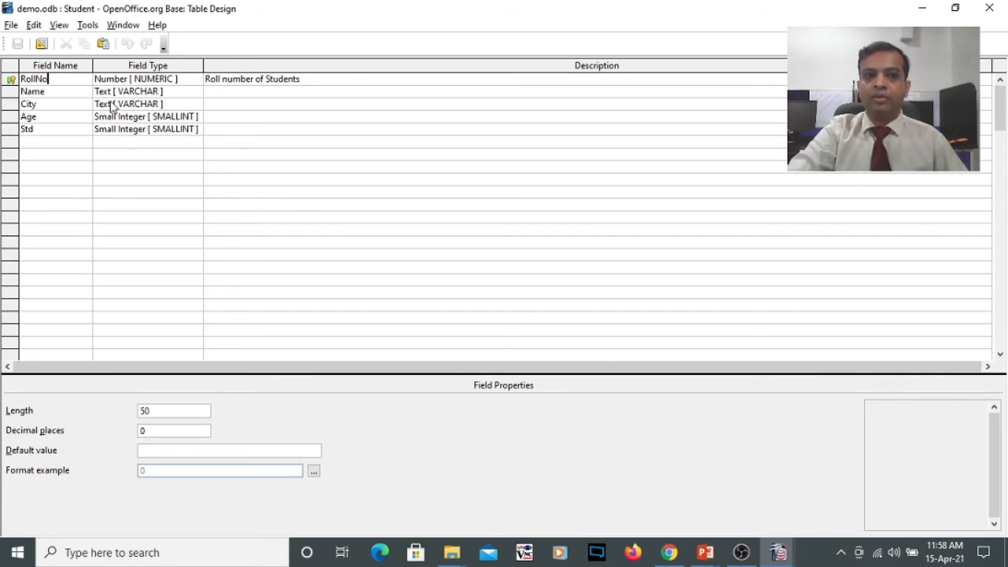
left_click(66, 90)
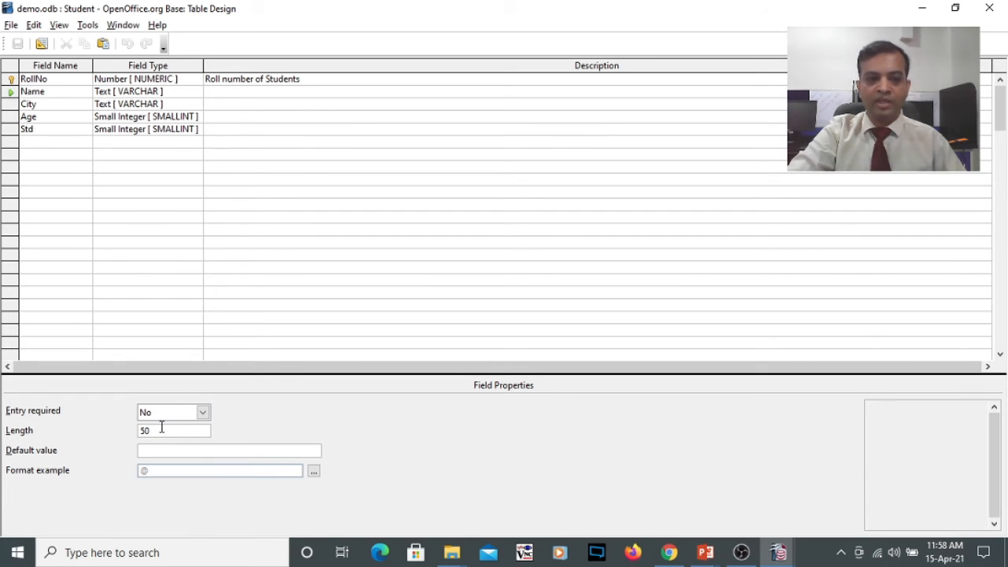
left_click(204, 412)
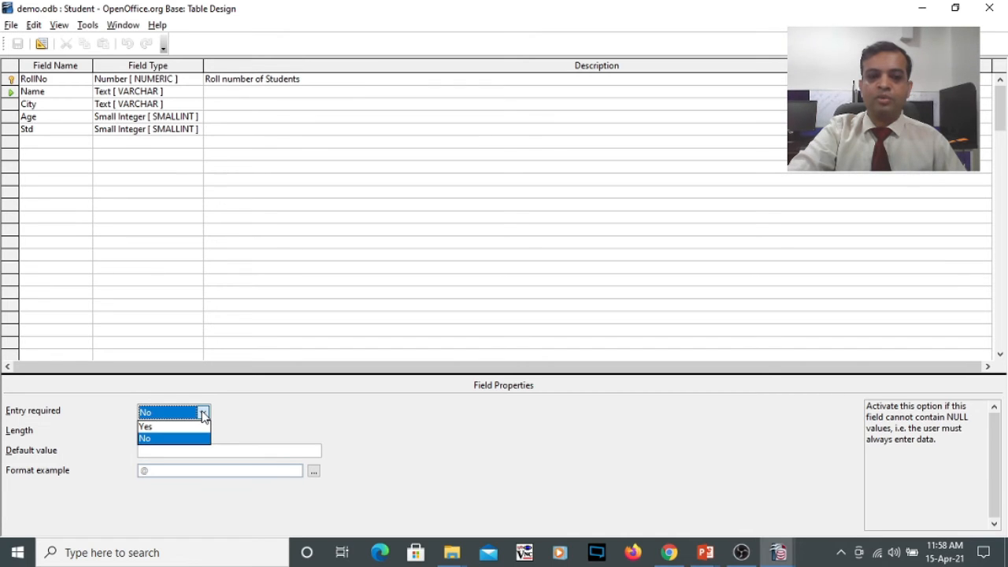
left_click(203, 413)
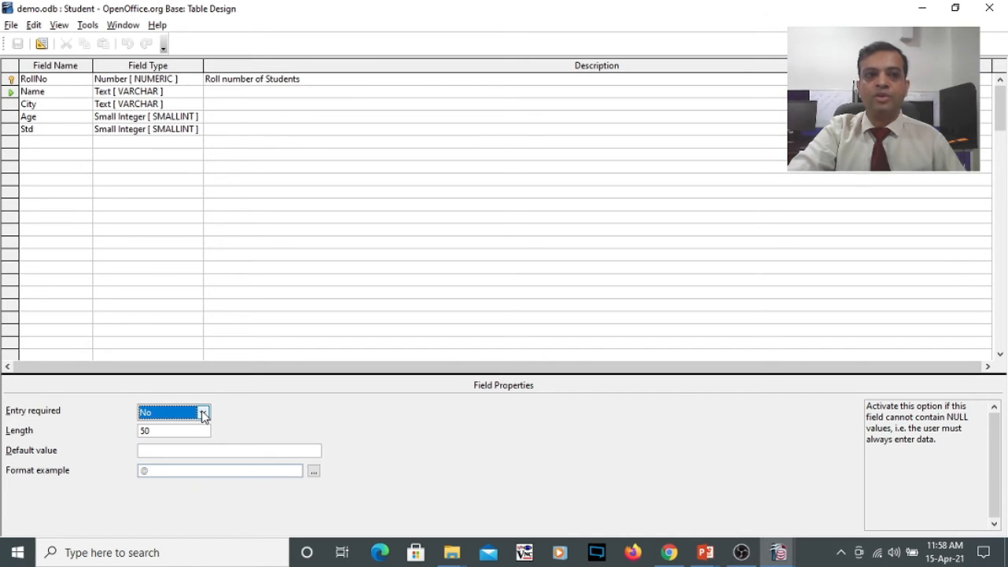
left_click(155, 430)
key("BackSpace")
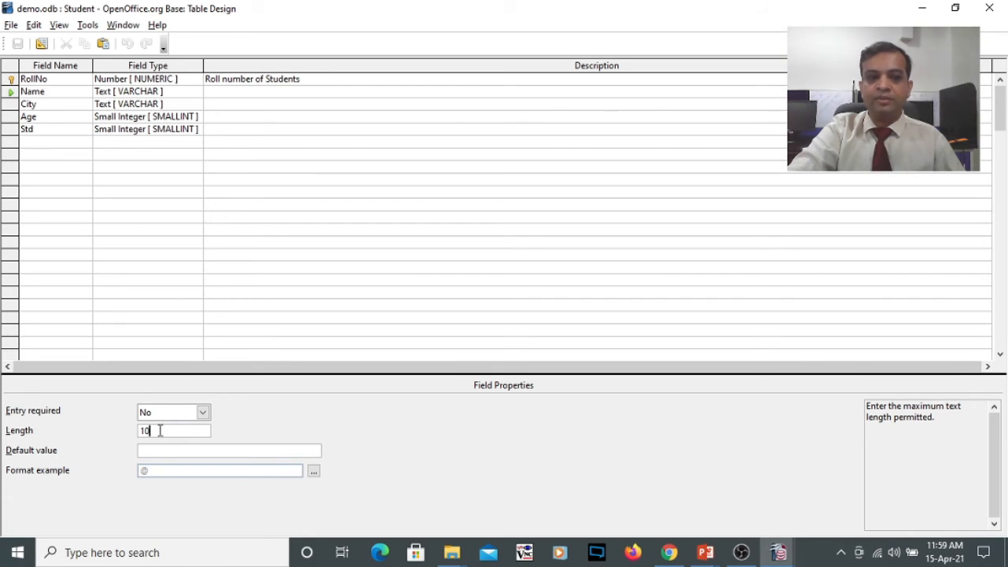
- Set the City field's default value to Ahmedabad in the Student table design
left_click(10, 105)
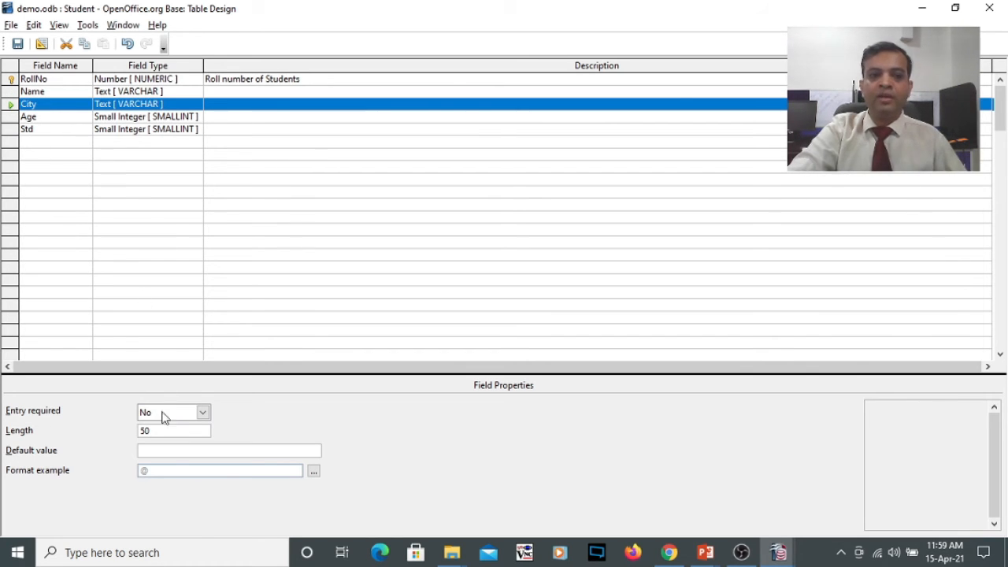
left_click(167, 450)
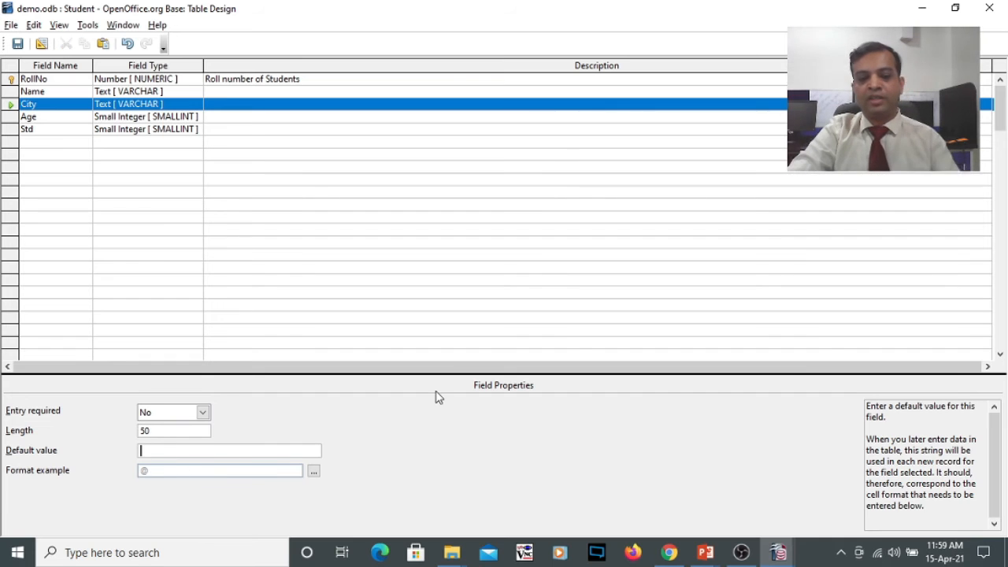
type("Ah")
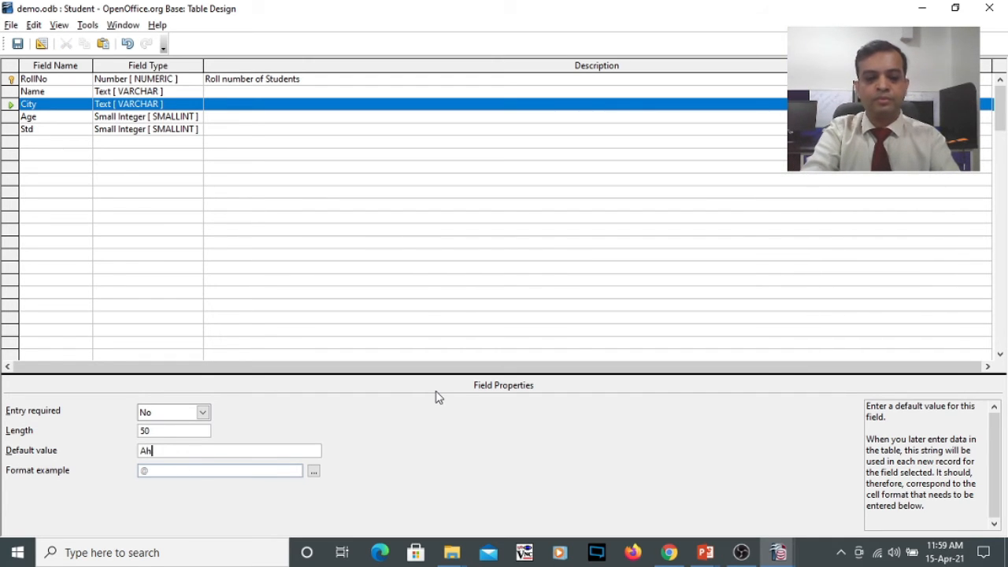
type("medabad")
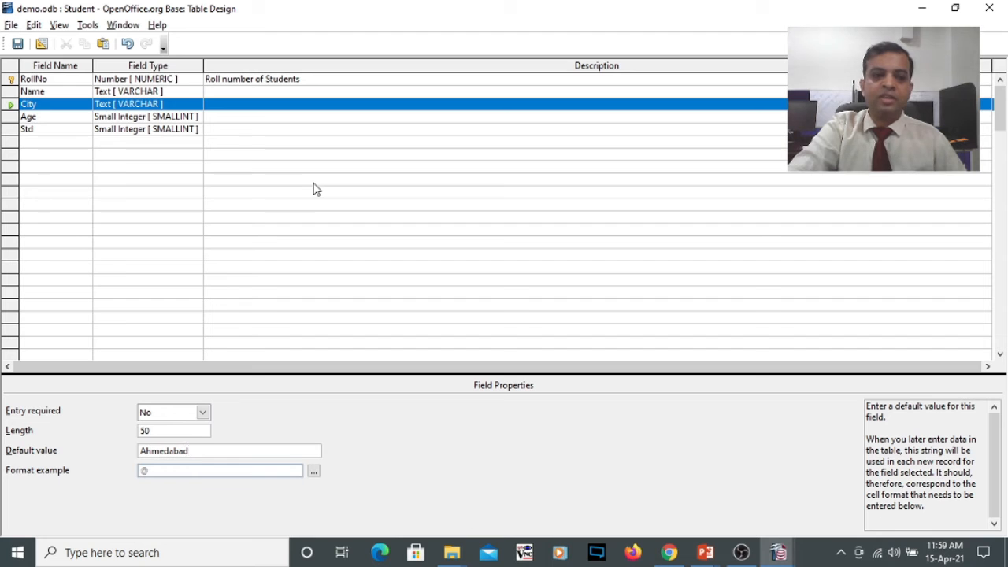
- Review the Name and City field properties, and close the Student table design, saving the changes
left_click(23, 91)
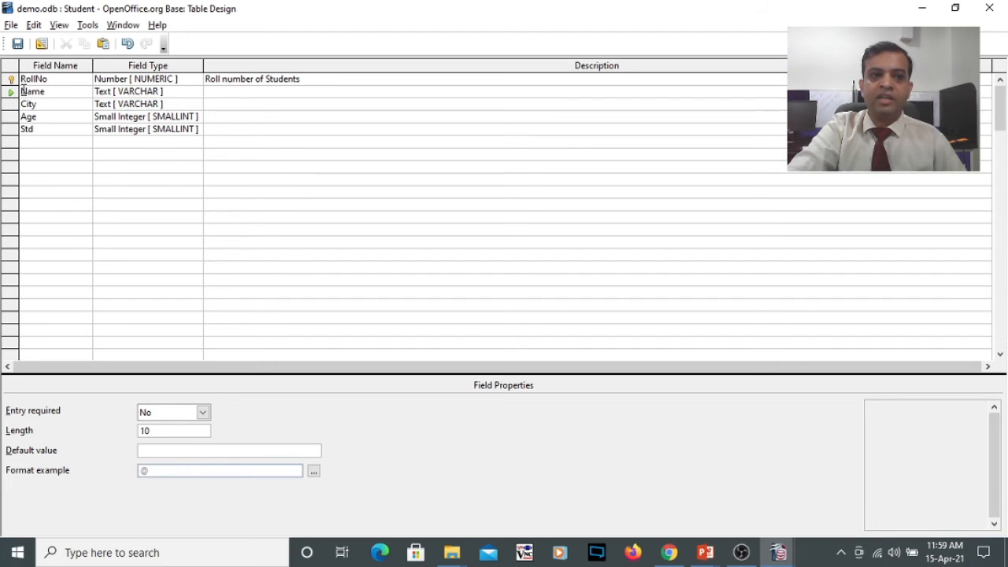
left_click(16, 91)
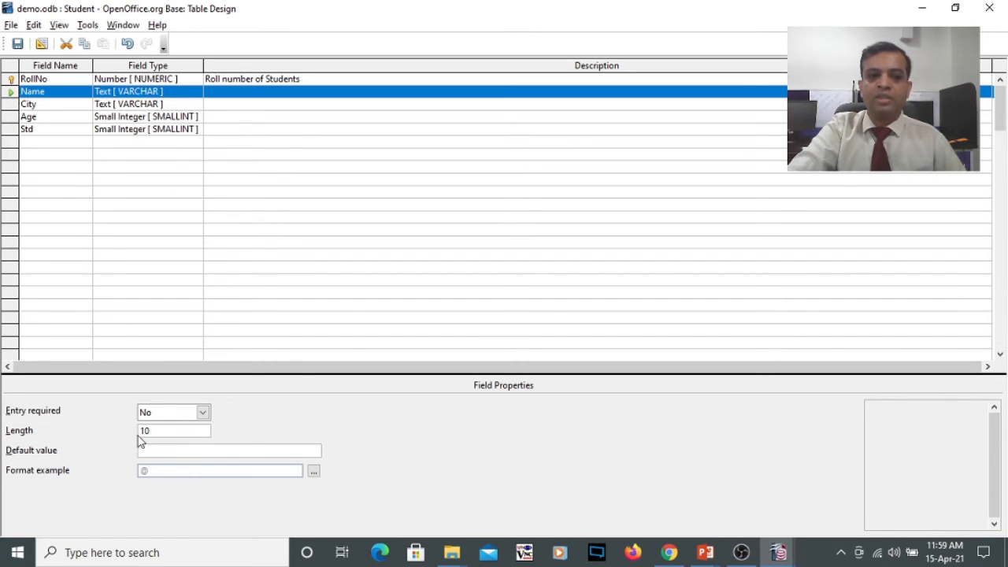
left_click(10, 107)
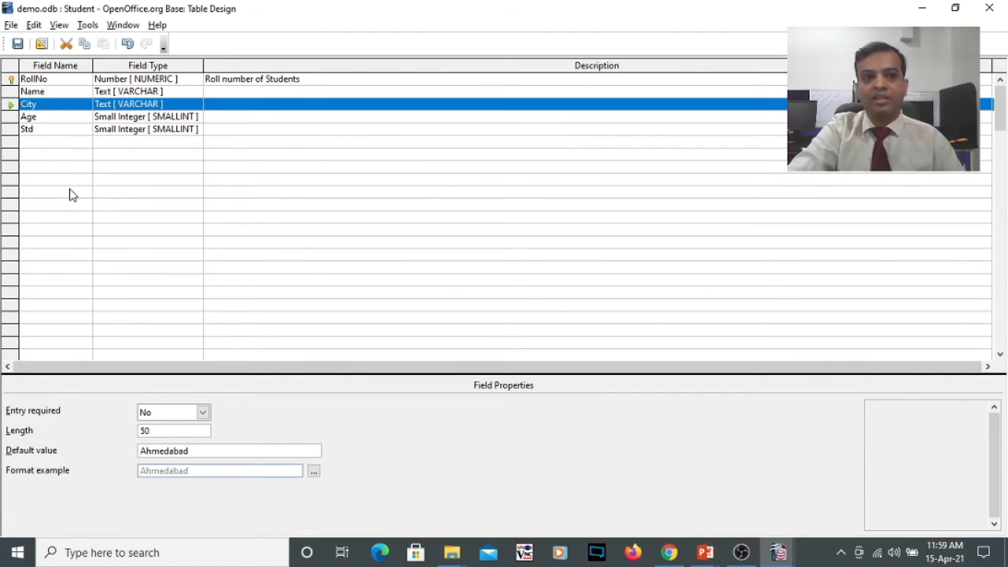
left_click(991, 9)
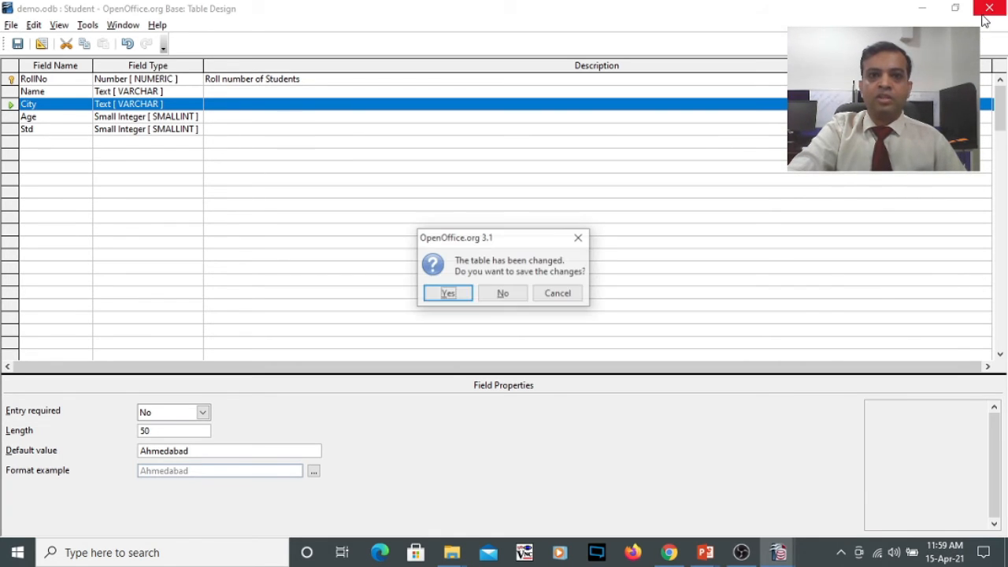
left_click(447, 294)
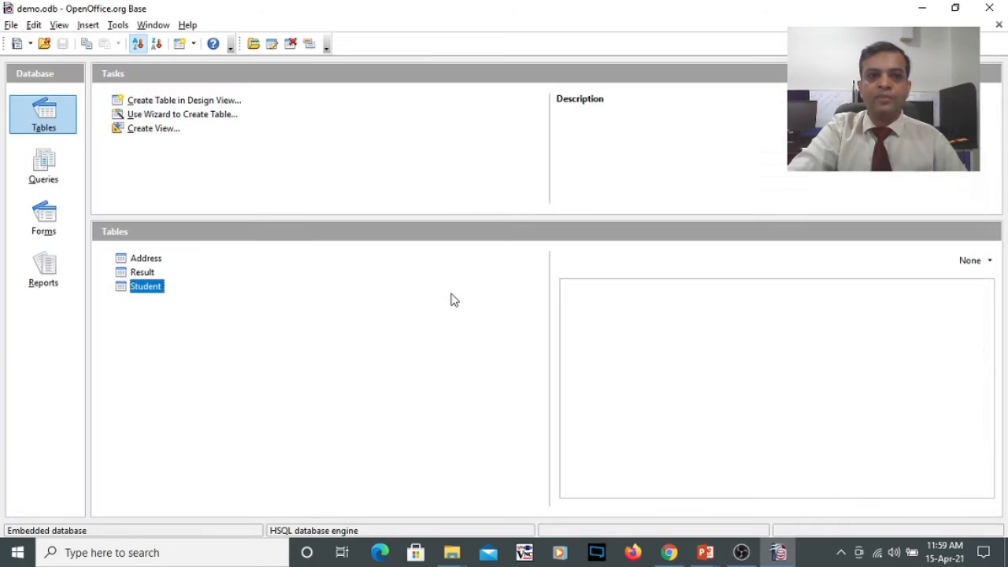
- Open the Student table's data and start a new record with roll number 6
double_click(145, 286)
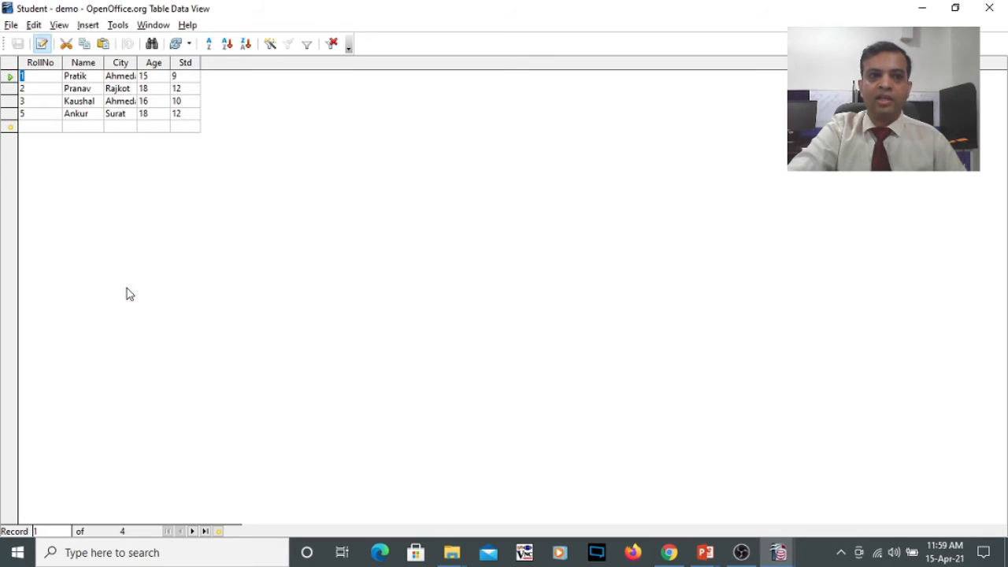
left_click(38, 127)
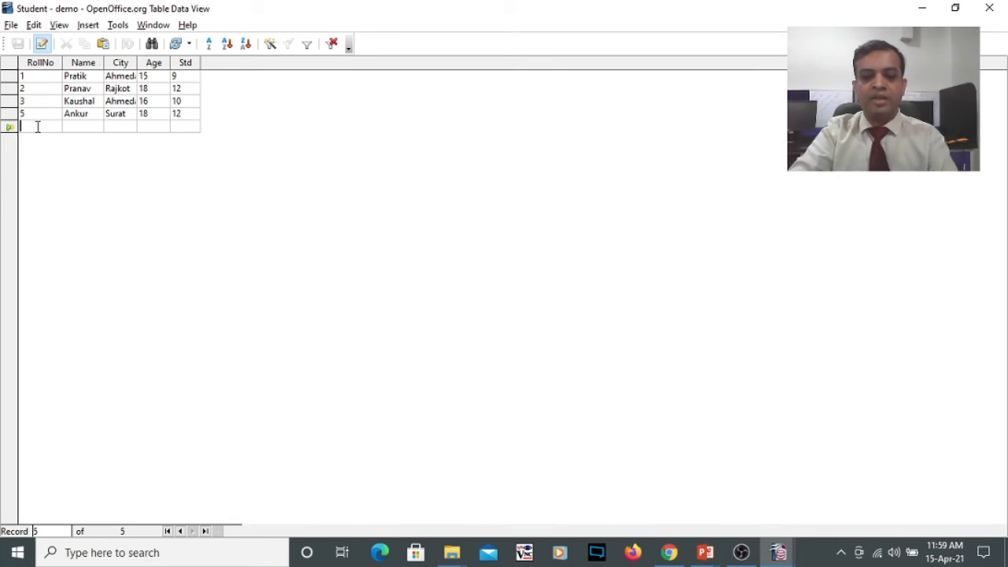
type("6")
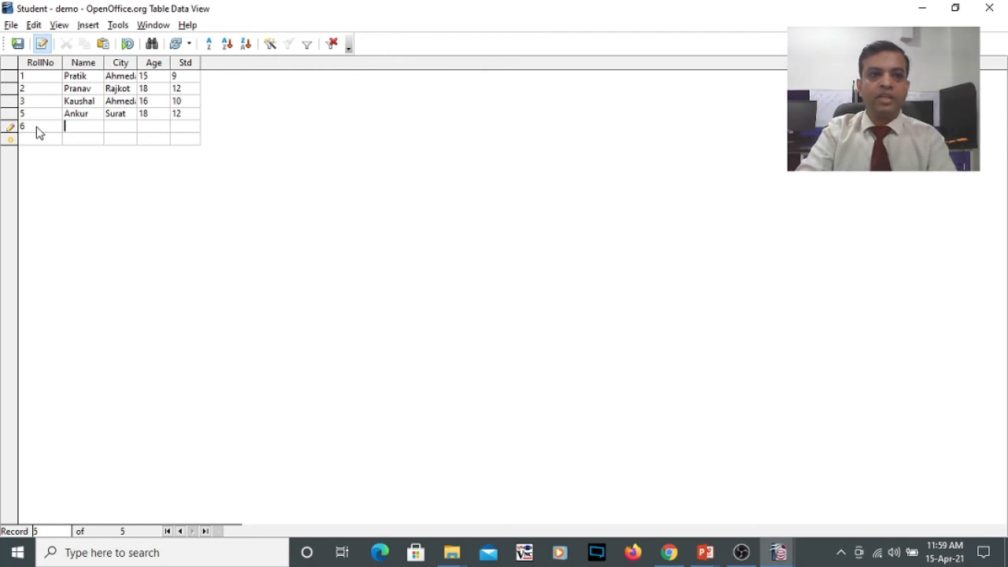
key("Tab")
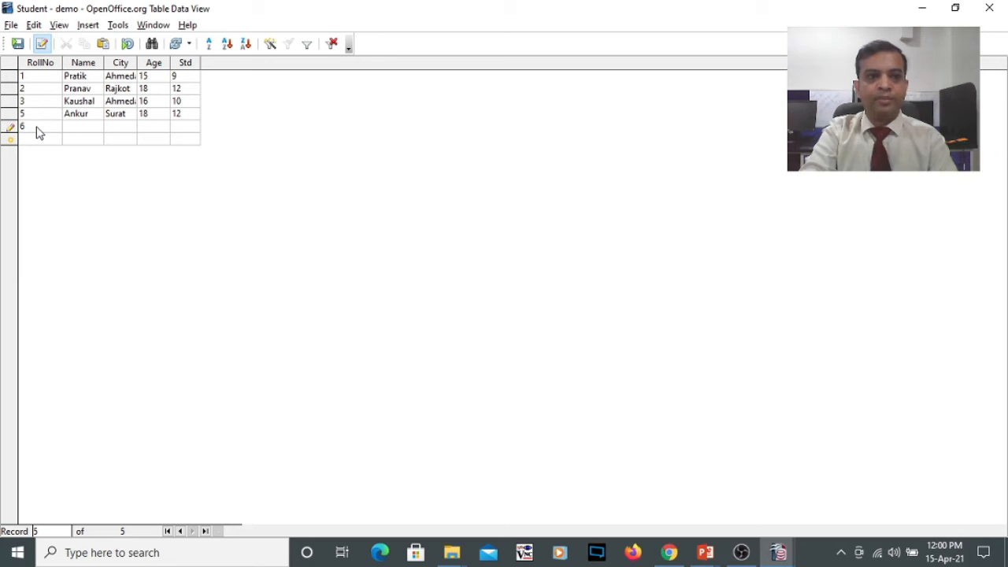
- Try to enter text longer than 10 characters in the new record's Name field, and erase it
type("fe")
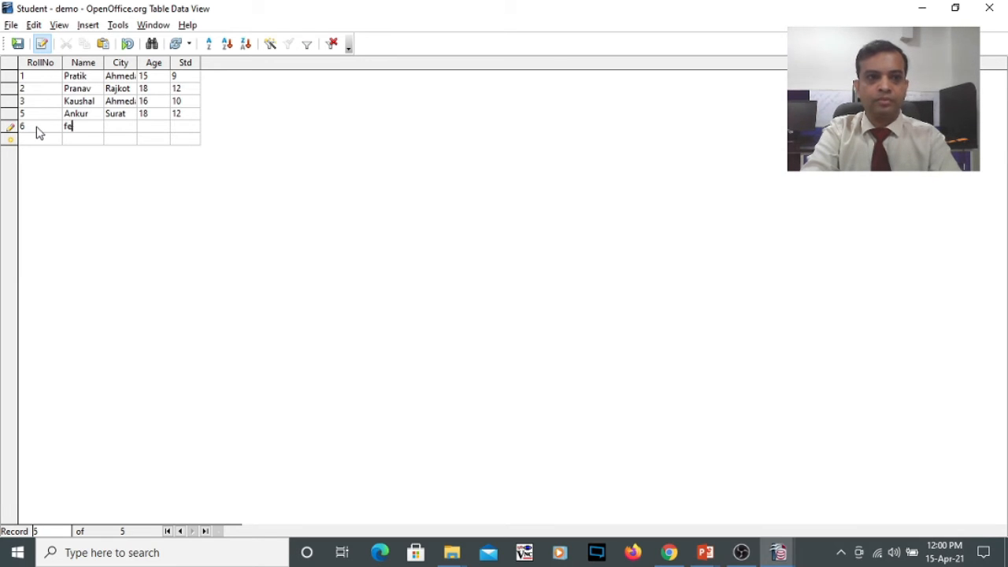
type("fefefefefef")
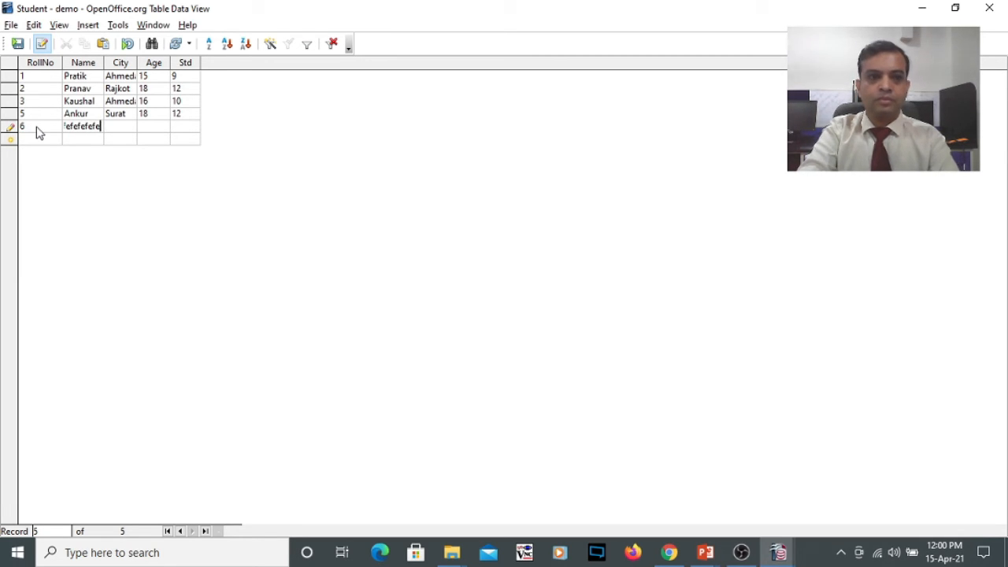
key("BackSpace")
key("BackSpace")
key("BackSpace")
key("BackSpace")
key("BackSpace")
key("BackSpace")
key("BackSpace")
key("BackSpace")
key("BackSpace")
key("BackSpace")
key("BackSpace")
key("BackSpace")
key("BackSpace")
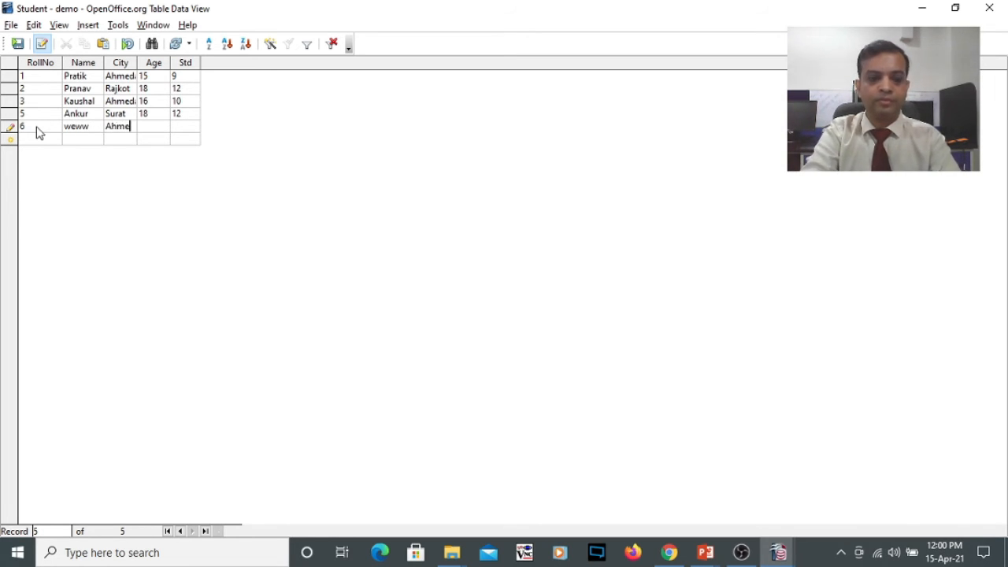
- Complete the record for roll number 6 with name weww, city Ahmedabad, age 18 and Std 25, and close the table
type("Ahmedabad")
key("Tab")
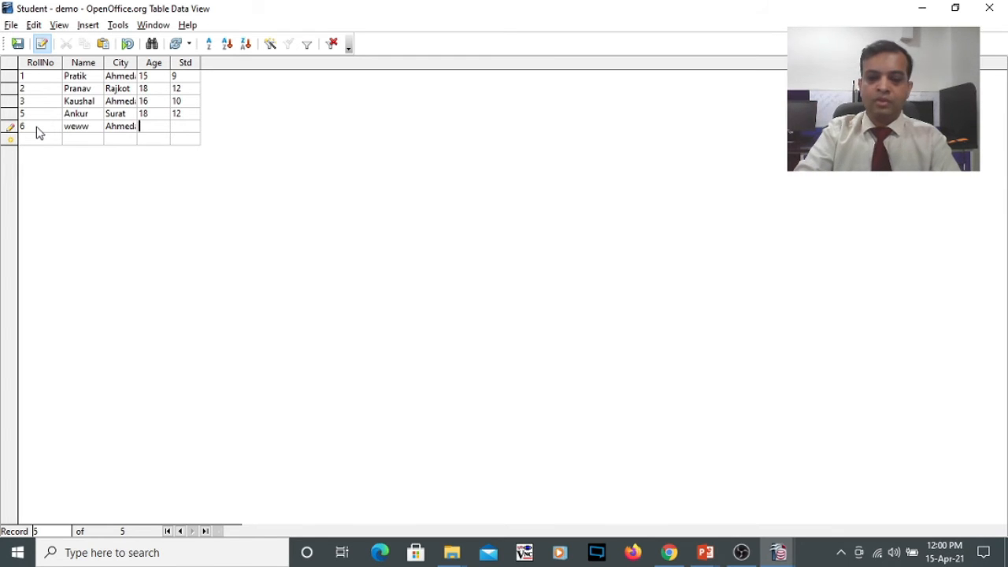
type("18")
key("Tab")
type("2")
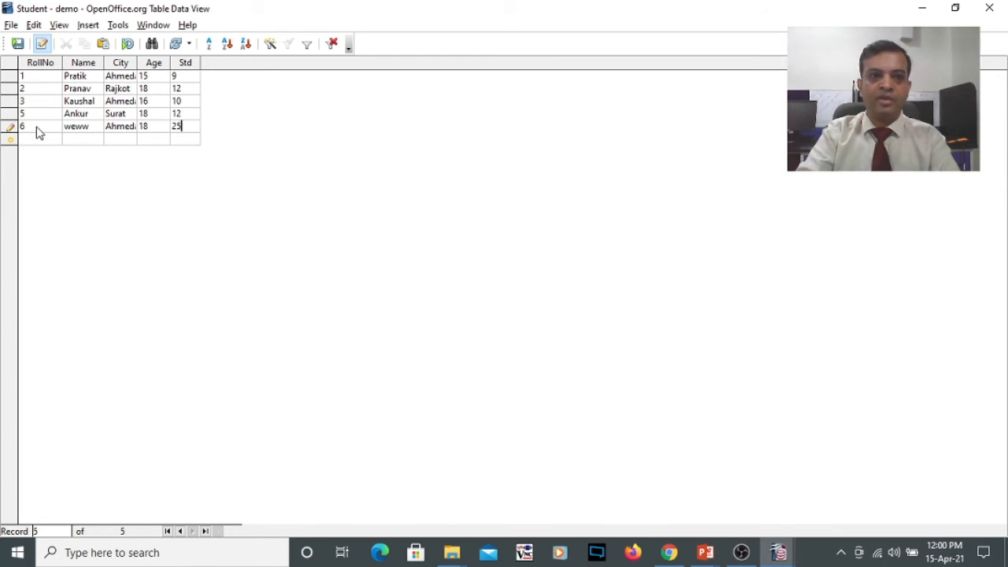
left_click(31, 137)
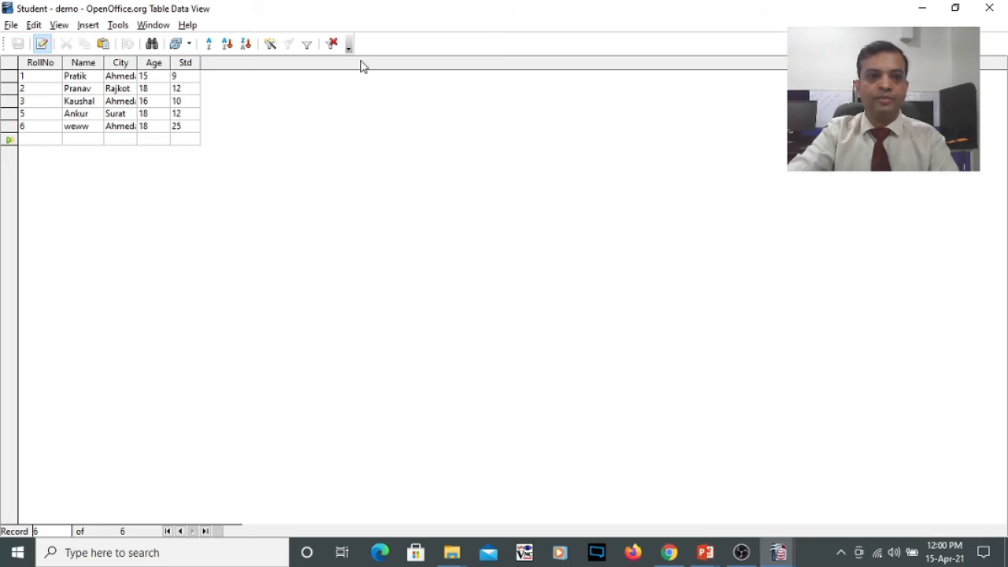
left_click(997, 5)
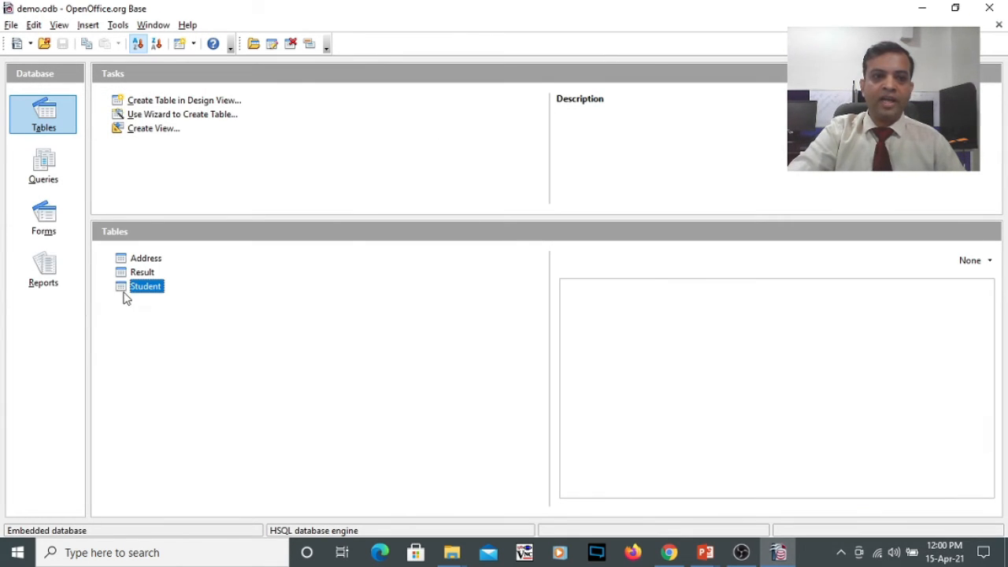
- Open the Student table's design and check the Length property of the Name field
right_click(124, 287)
left_click(146, 342)
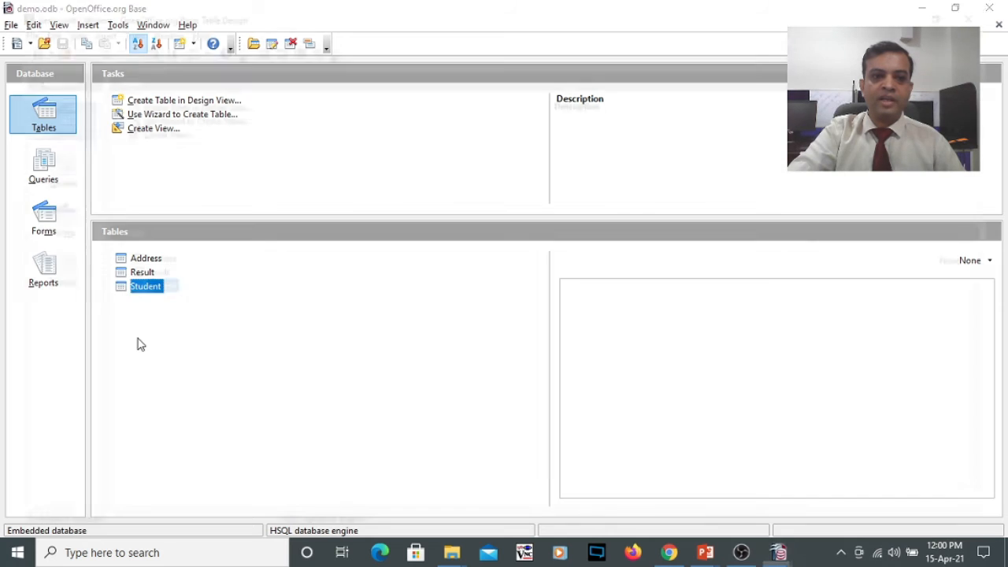
left_click(9, 93)
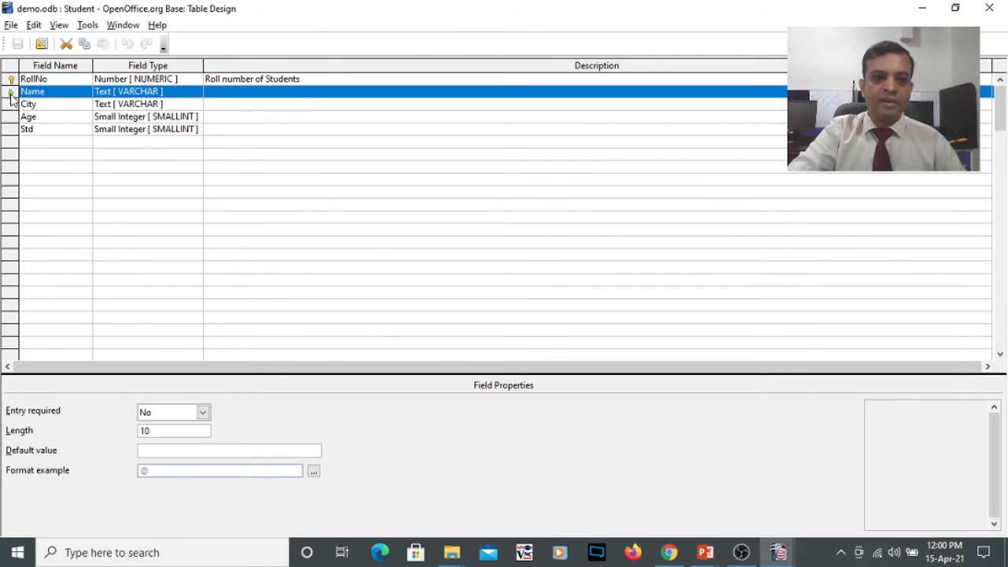
left_click(167, 429)
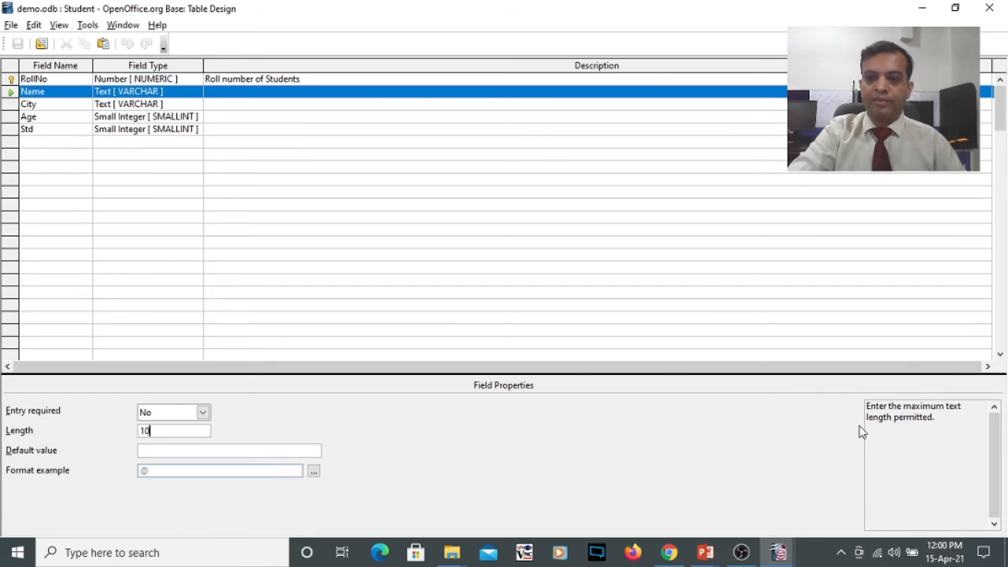
- Set the City field's default value to Ahmedabad and save the table design
left_click(11, 105)
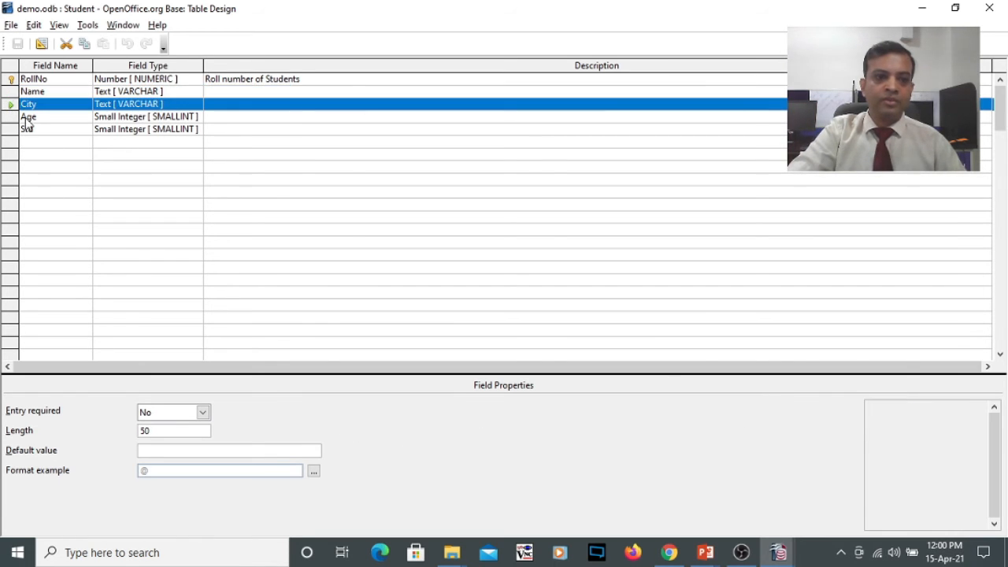
left_click(158, 449)
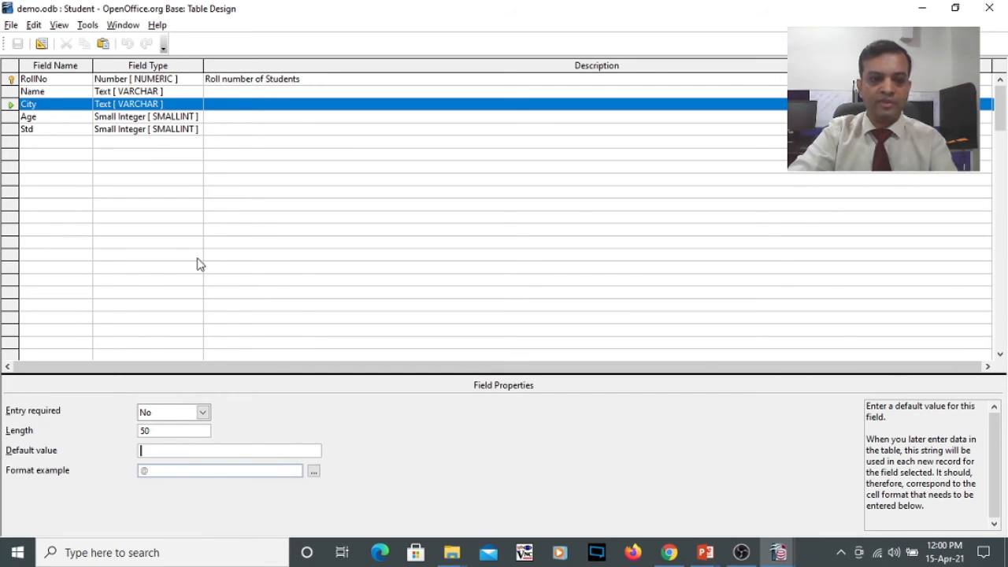
type("Ahmedabad")
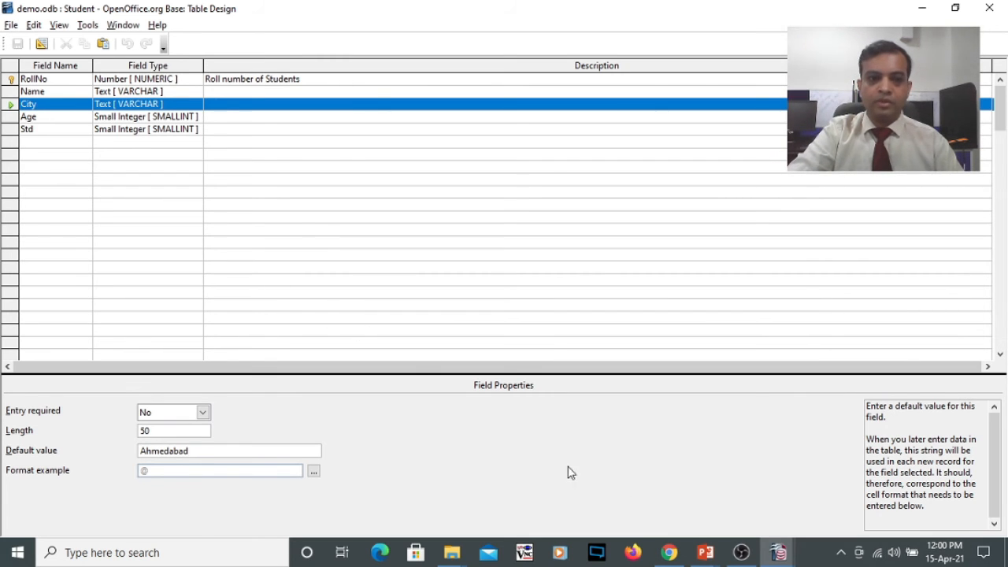
left_click(279, 192)
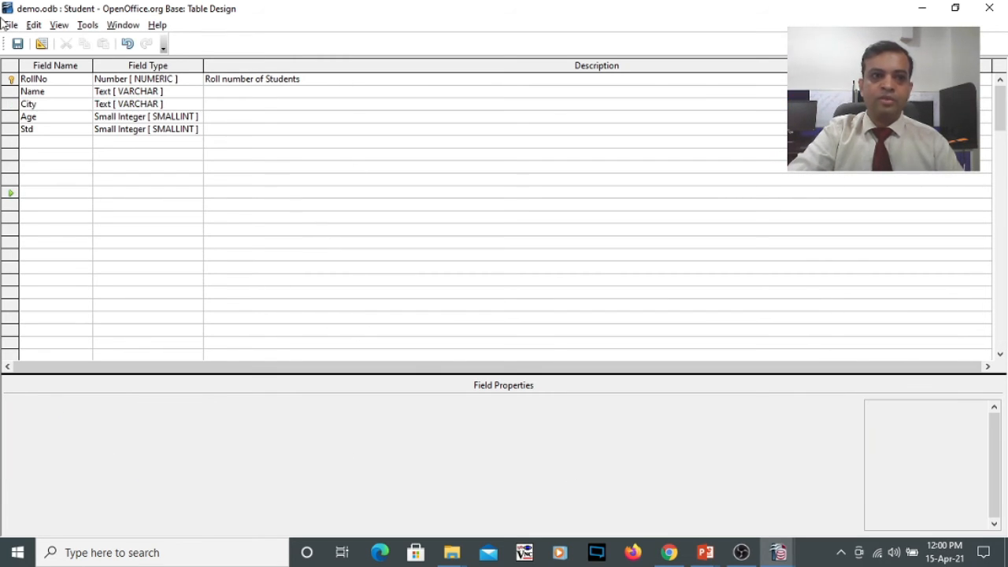
left_click(17, 45)
- Review the properties of the City and Name fields again, and close the Student table's design
left_click(11, 104)
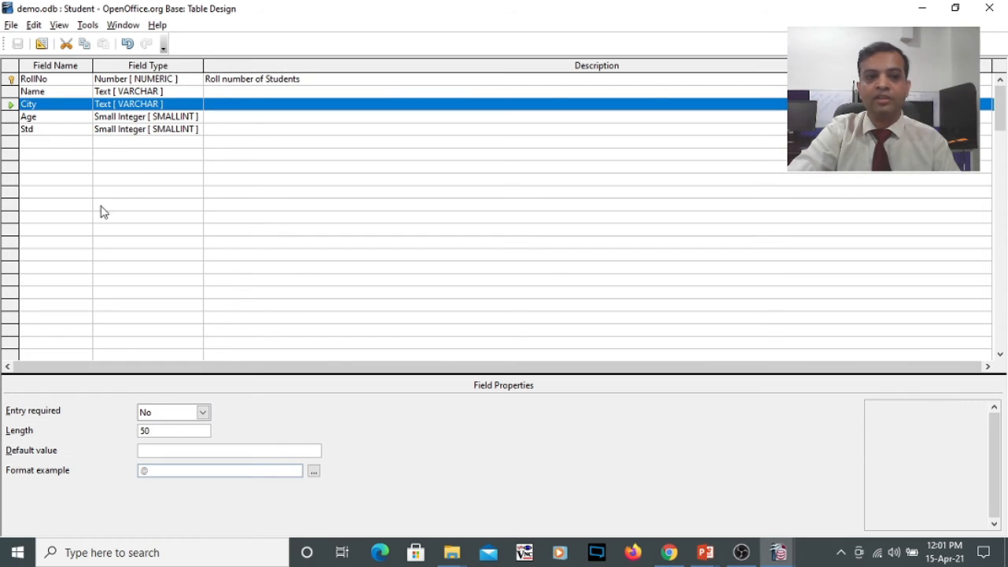
left_click(10, 92)
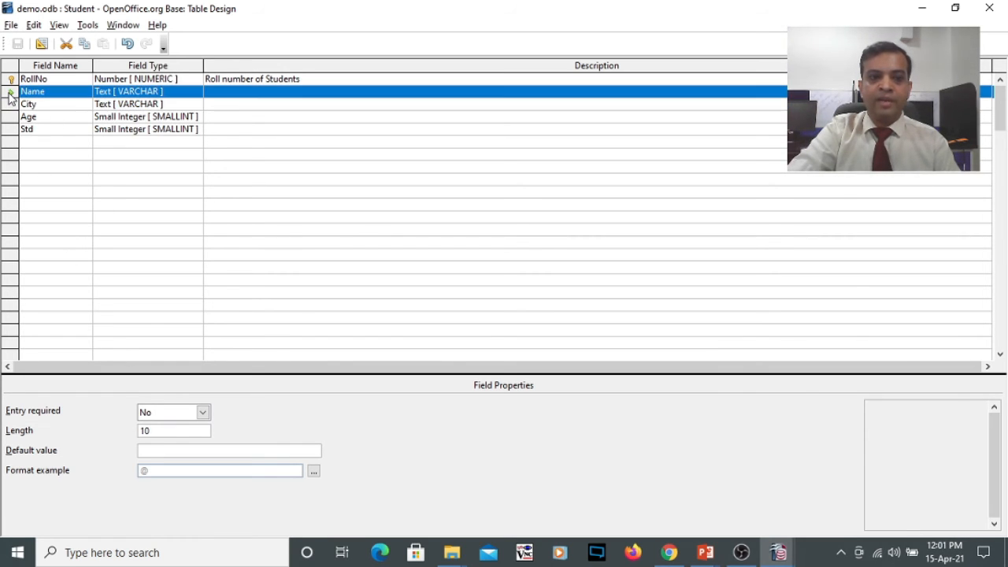
left_click(155, 432)
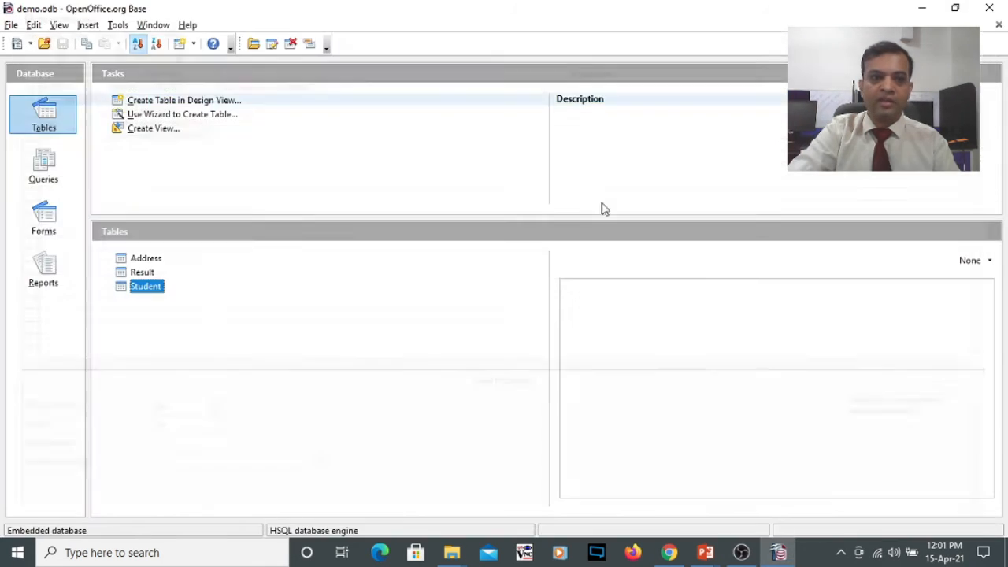
left_click(988, 8)
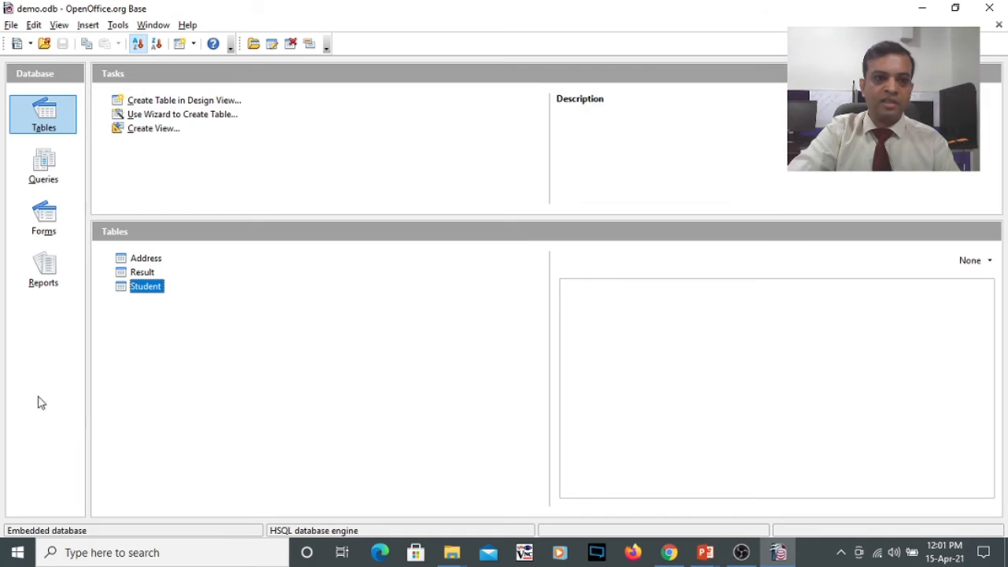
- Open the Student table's data and start a new record with roll number 7
double_click(124, 292)
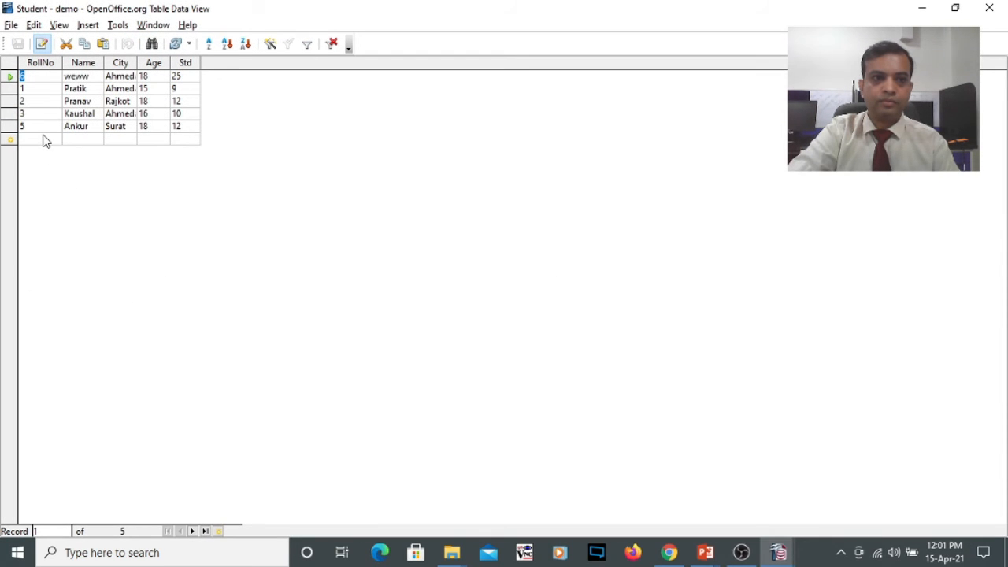
left_click(40, 140)
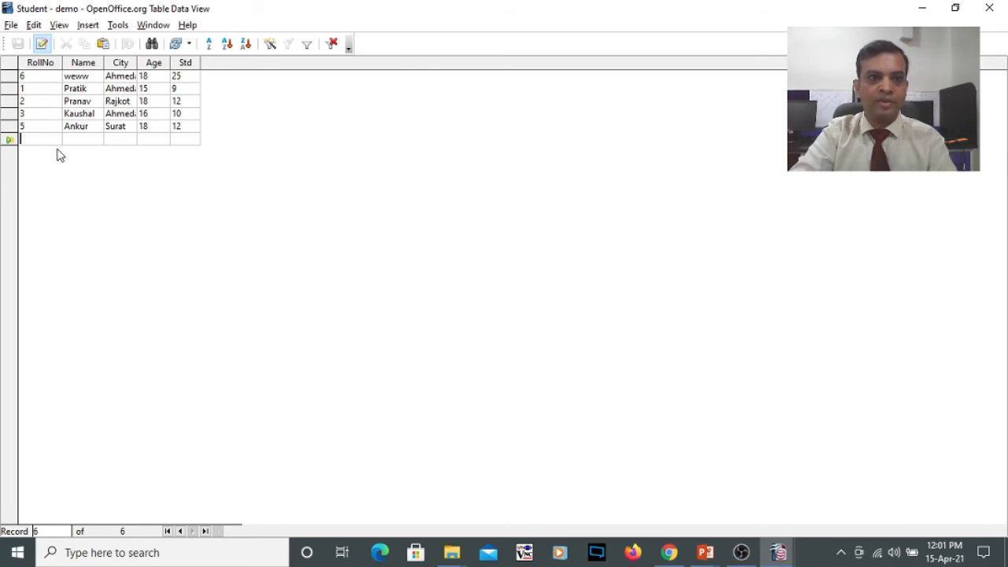
type("7")
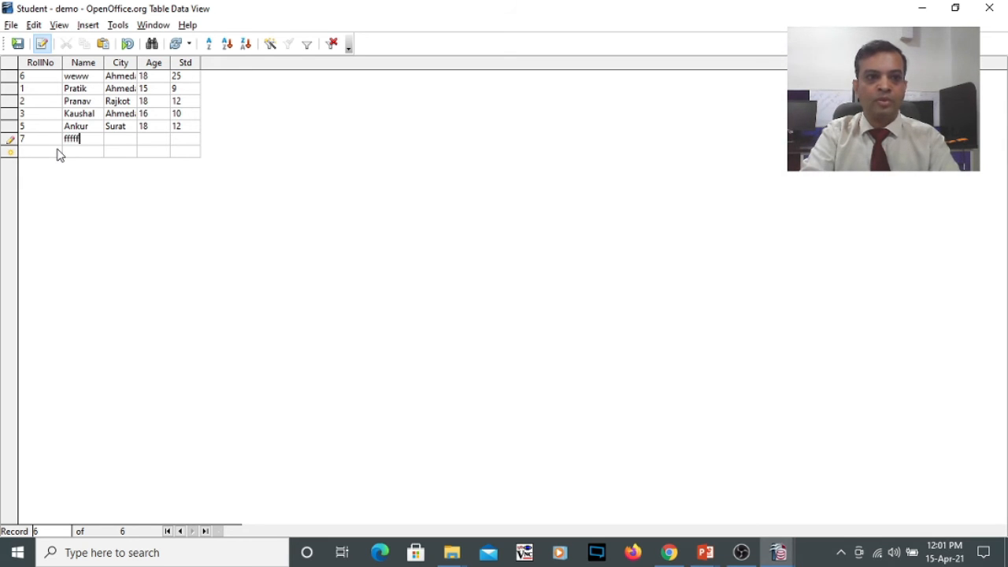
- Enter a name longer than 10 characters starting with ffffffffffgr, age 17 and Std 10, and try to save the record
type("ffffffffff")
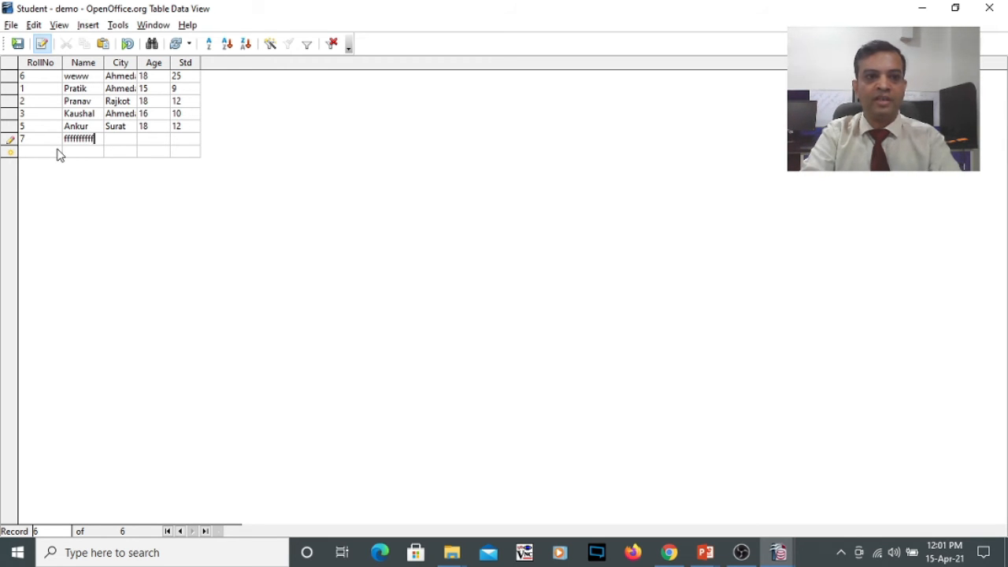
type("grgr")
key("Tab")
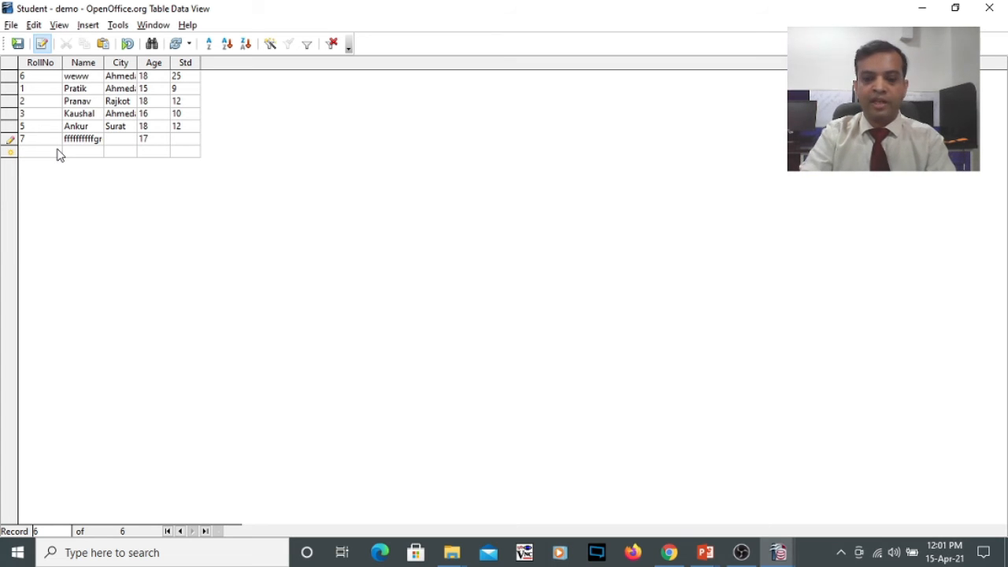
type("10")
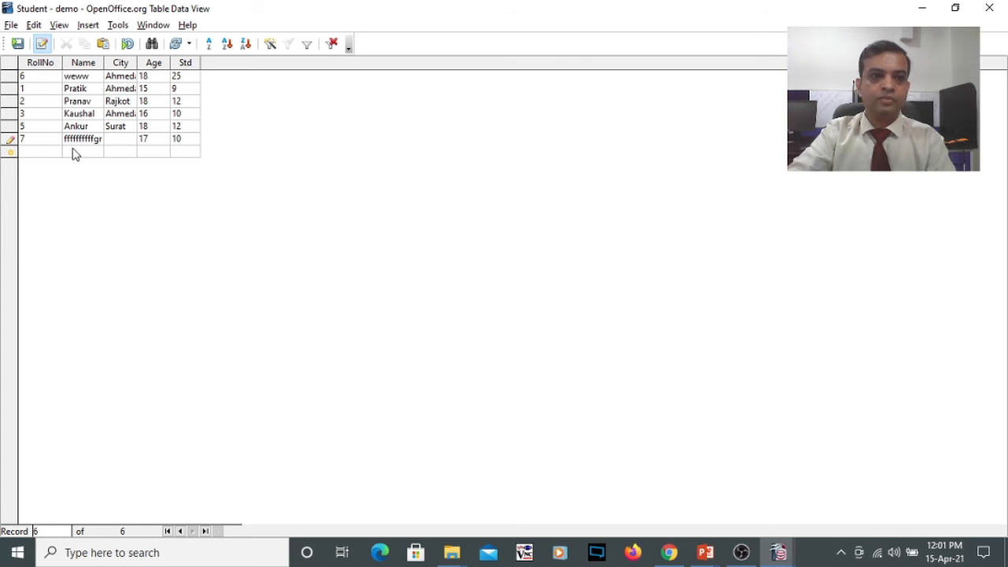
left_click(32, 154)
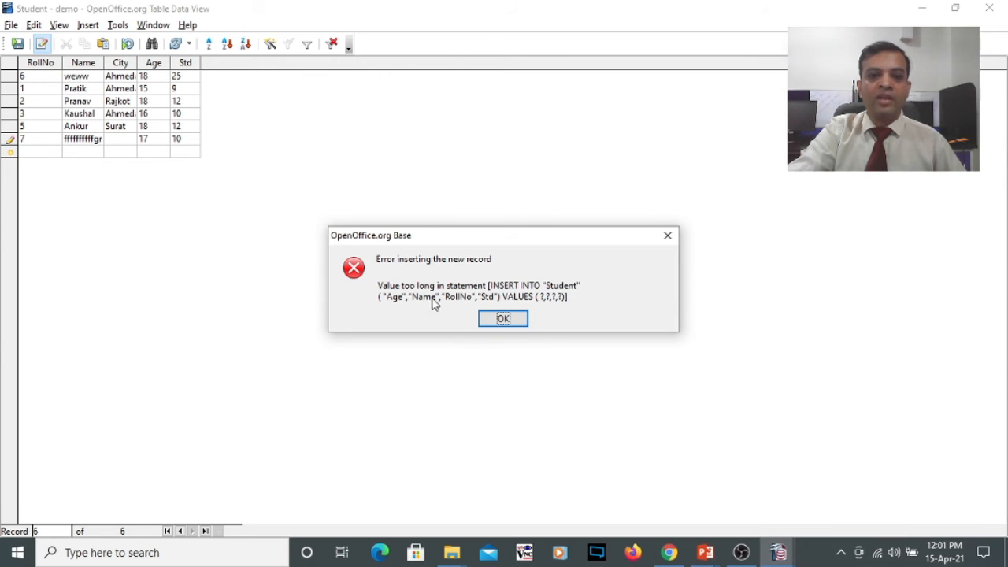
left_click(513, 322)
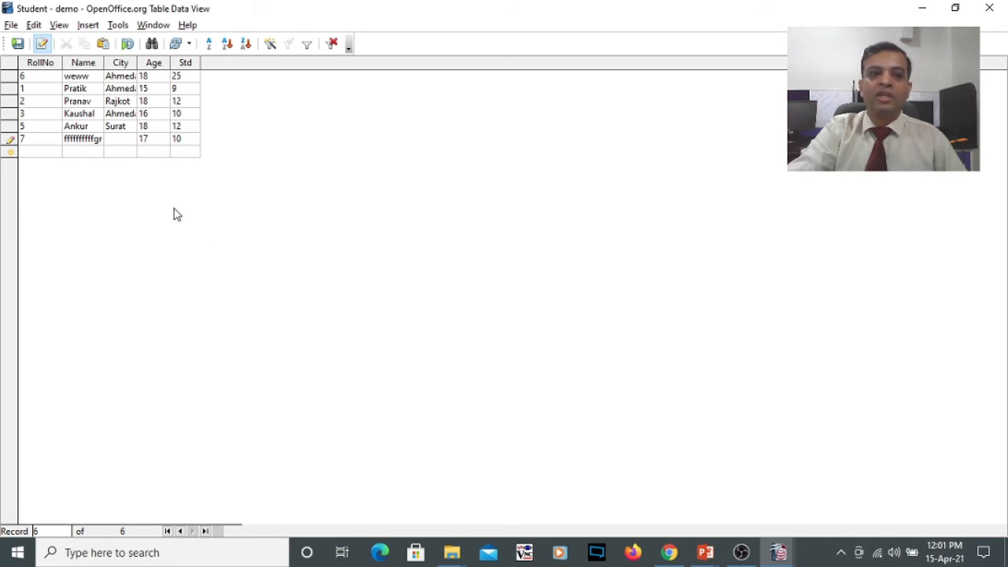
- Replace the overlong name in the record for roll number 7 with a short student name, save the record and close the table
double_click(98, 139)
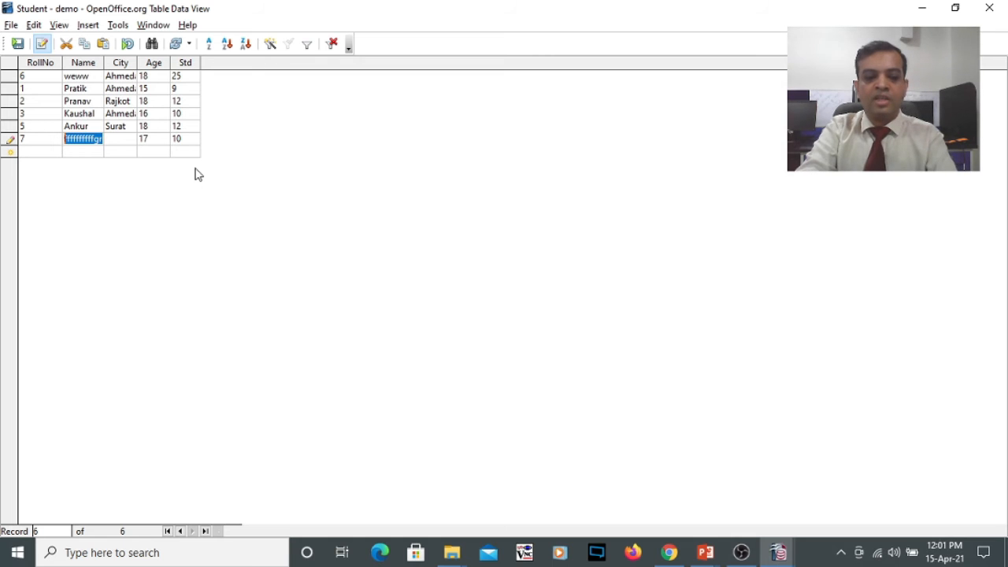
type("wel")
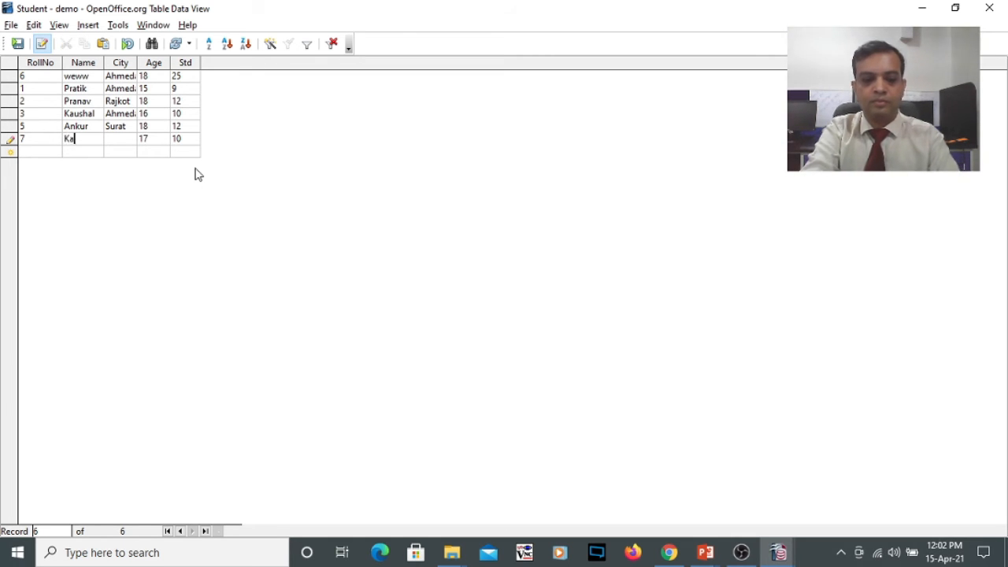
type("sh")
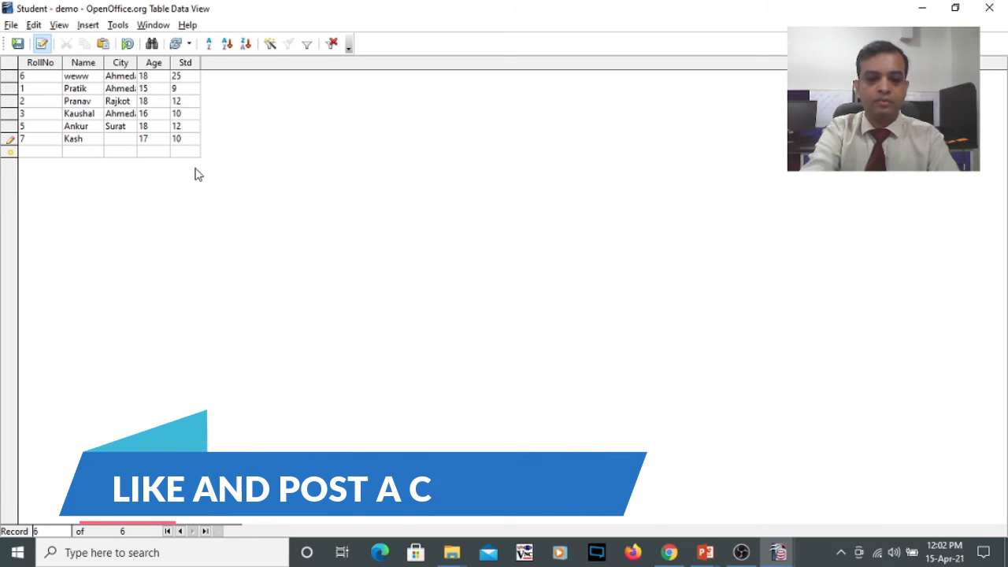
type("yap")
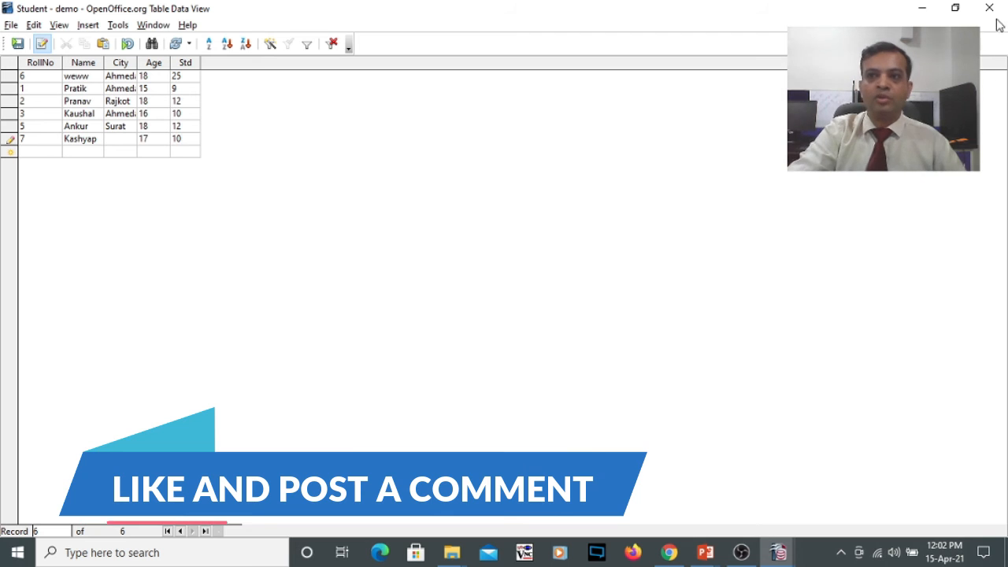
key("Tab")
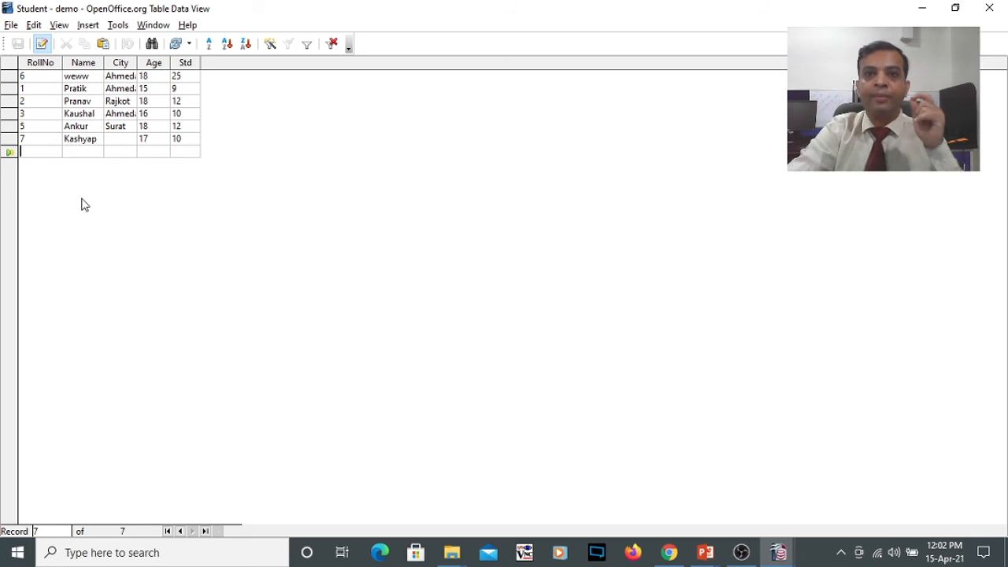
left_click(994, 11)
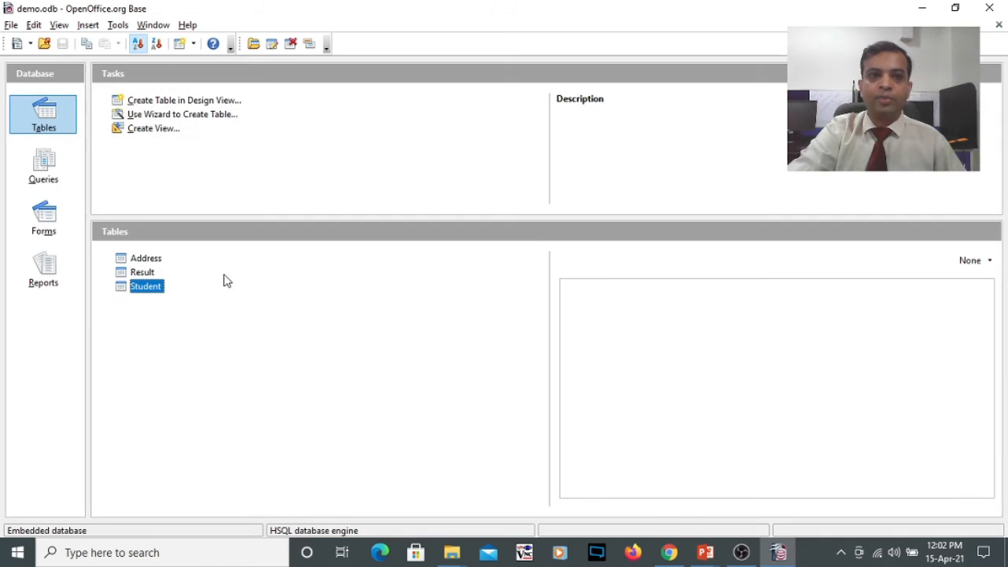
- Reopen the Student table's design and add a field named Date with the type Date [ DATE ]
right_click(148, 292)
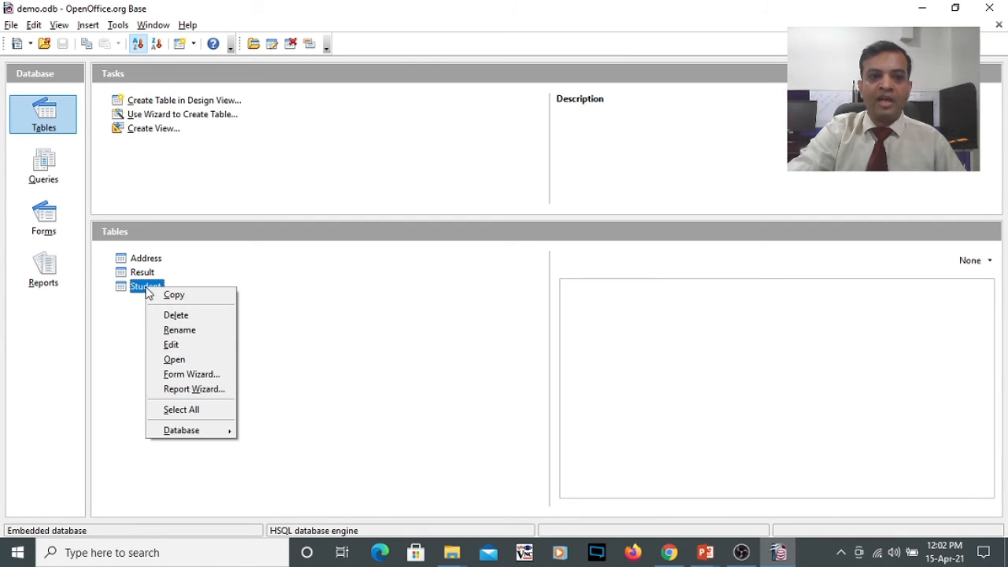
left_click(172, 347)
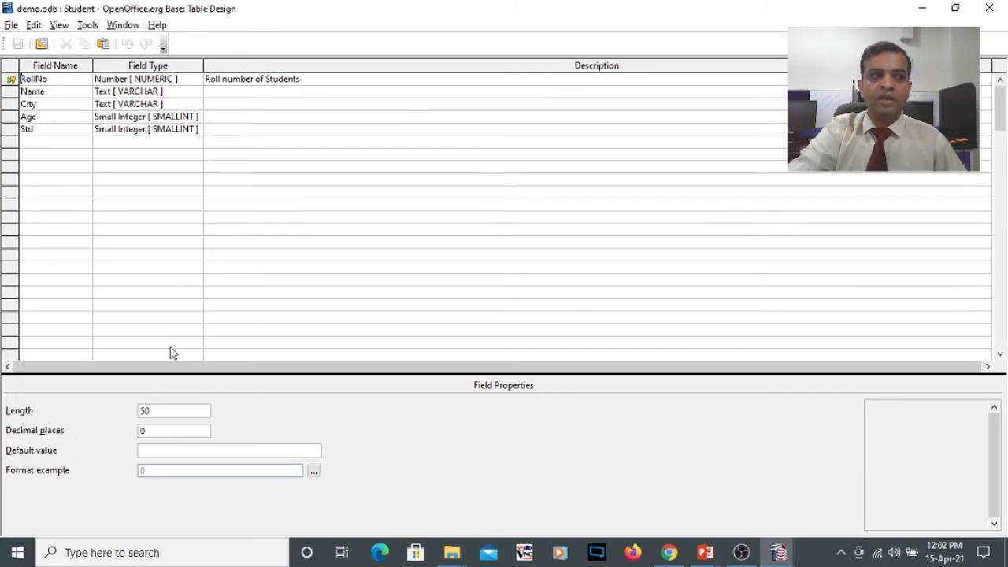
left_click(46, 141)
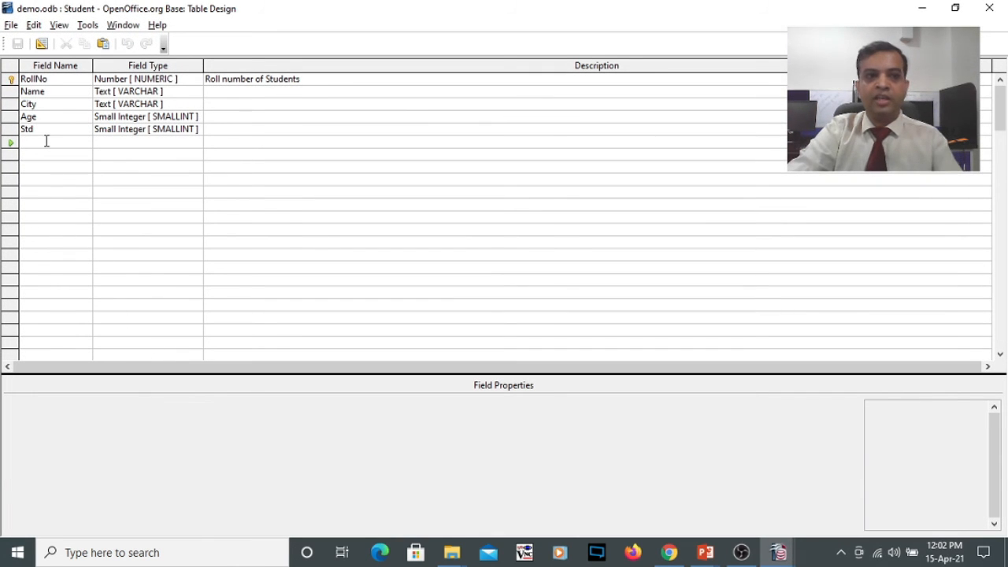
type("Dat")
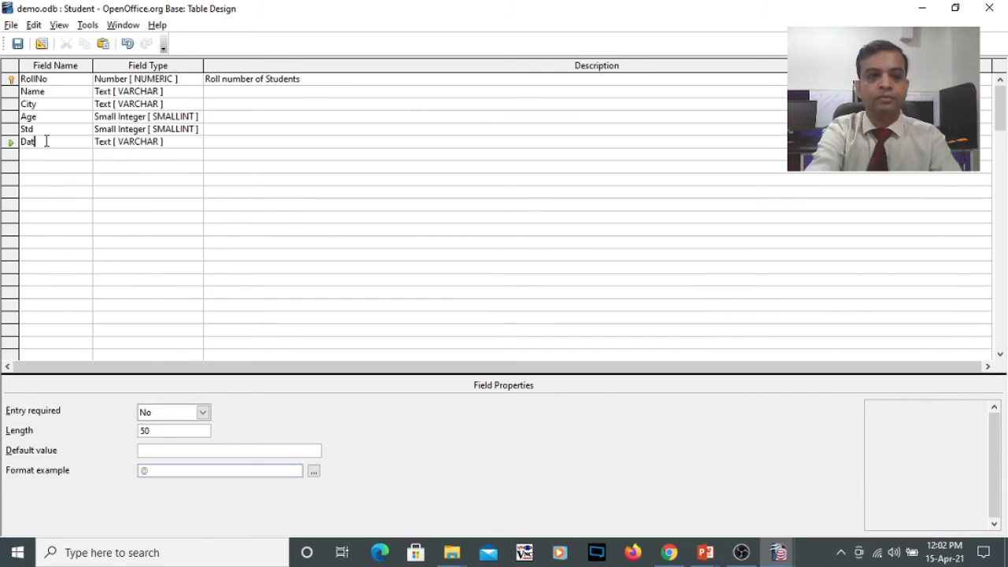
type("e")
key("Tab")
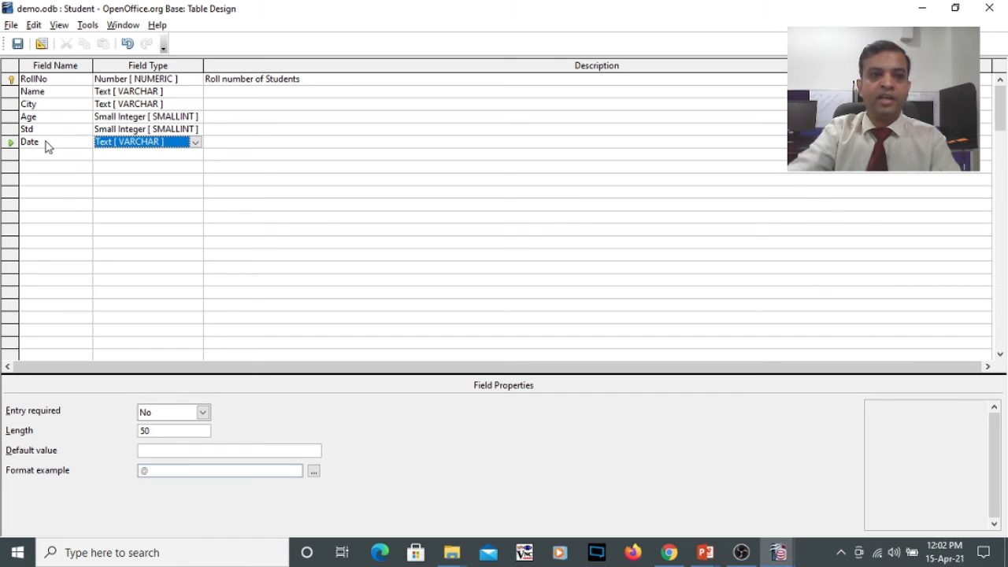
left_click(195, 142)
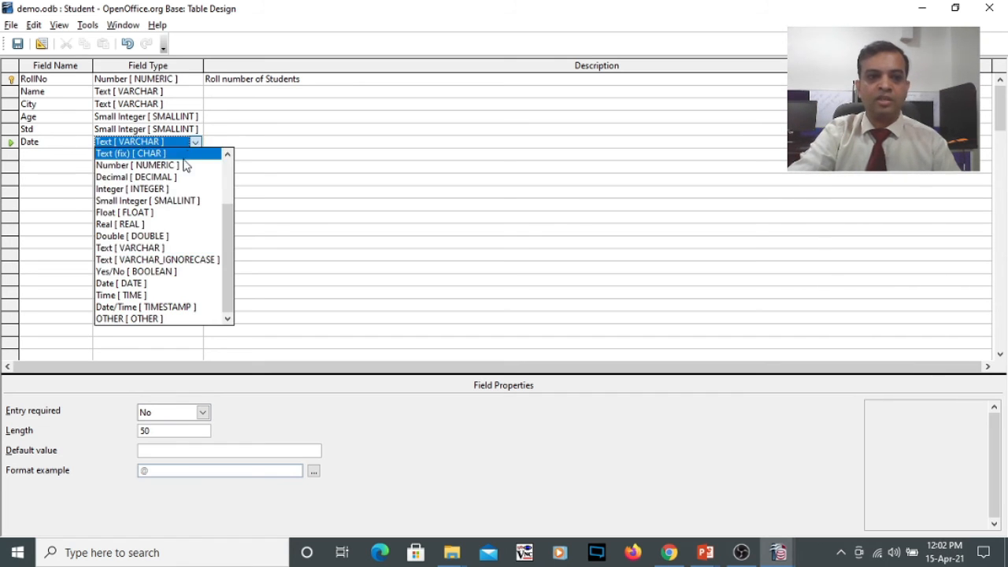
left_click(158, 284)
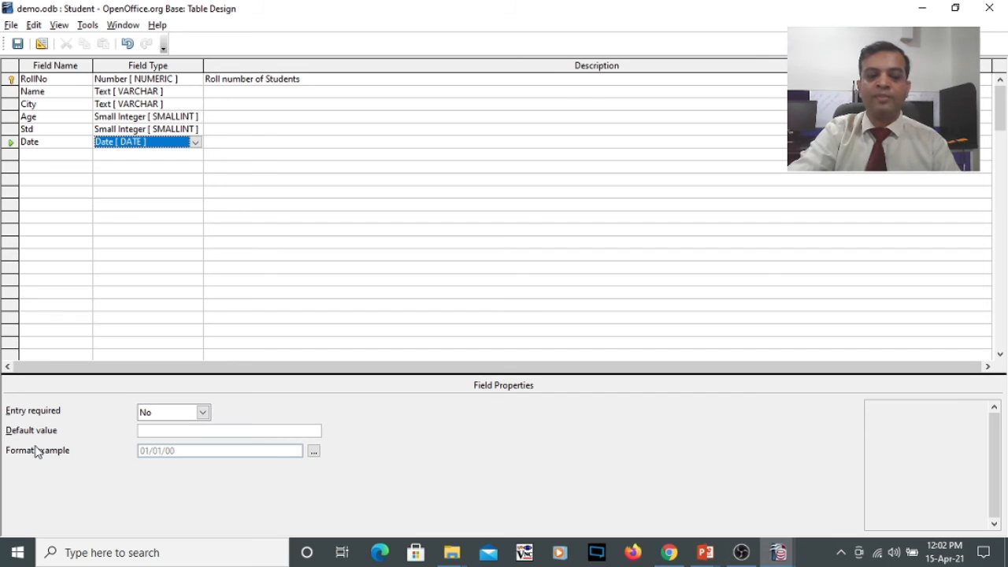
- Set the Date field's format example to 31. Dec. 1999 (D. MMM. YYYY), save the table design and close it
left_click(313, 454)
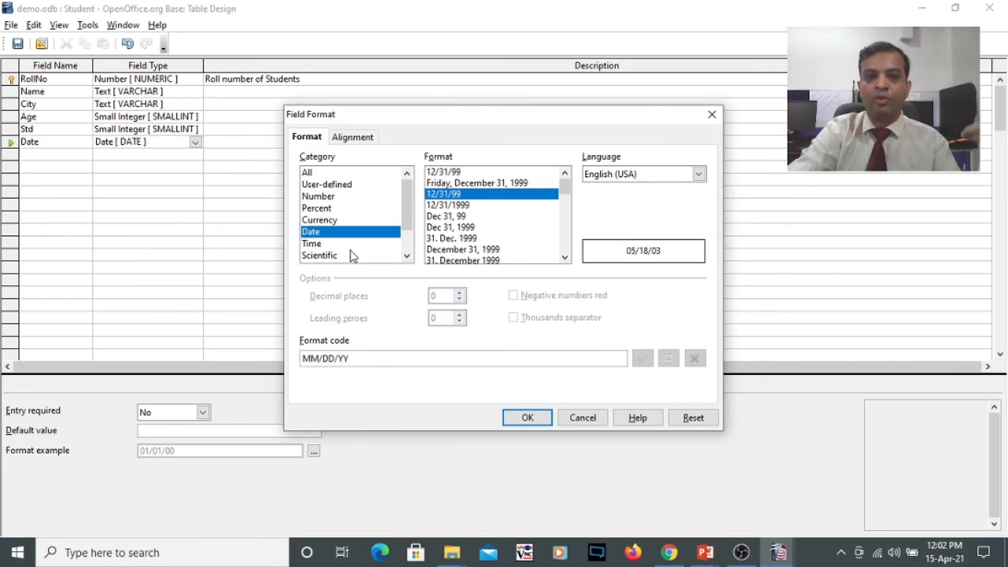
left_click(449, 205)
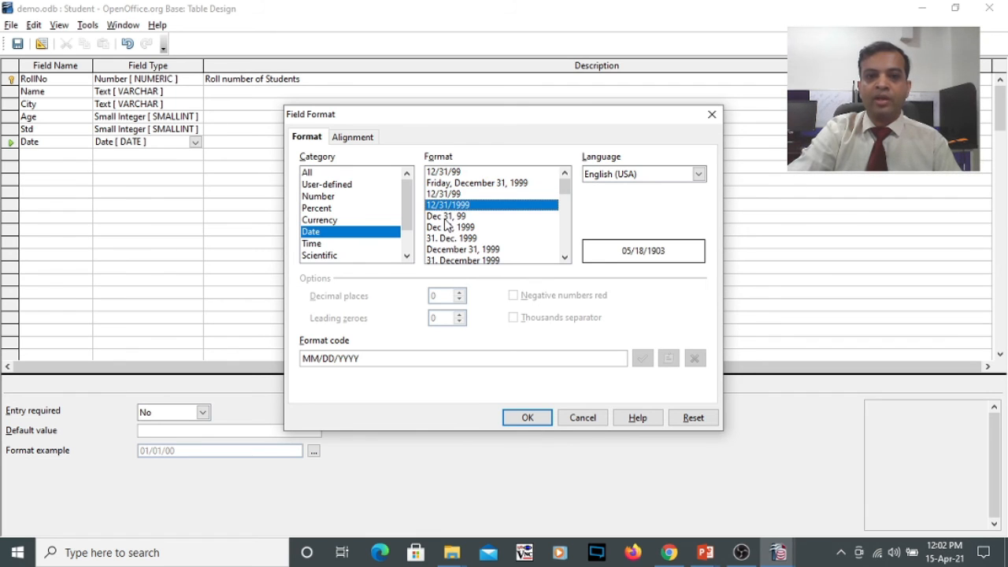
left_click(446, 216)
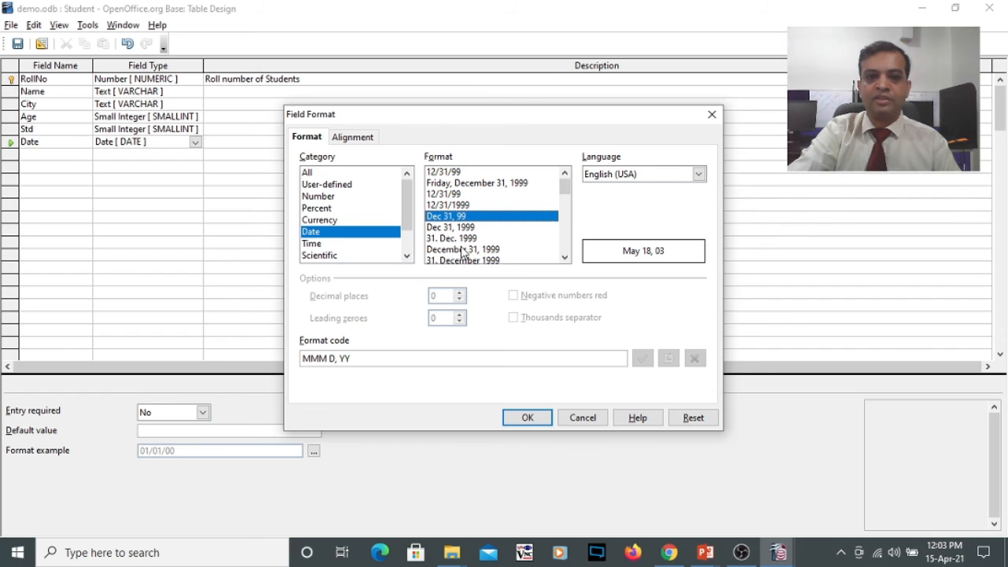
left_click(462, 238)
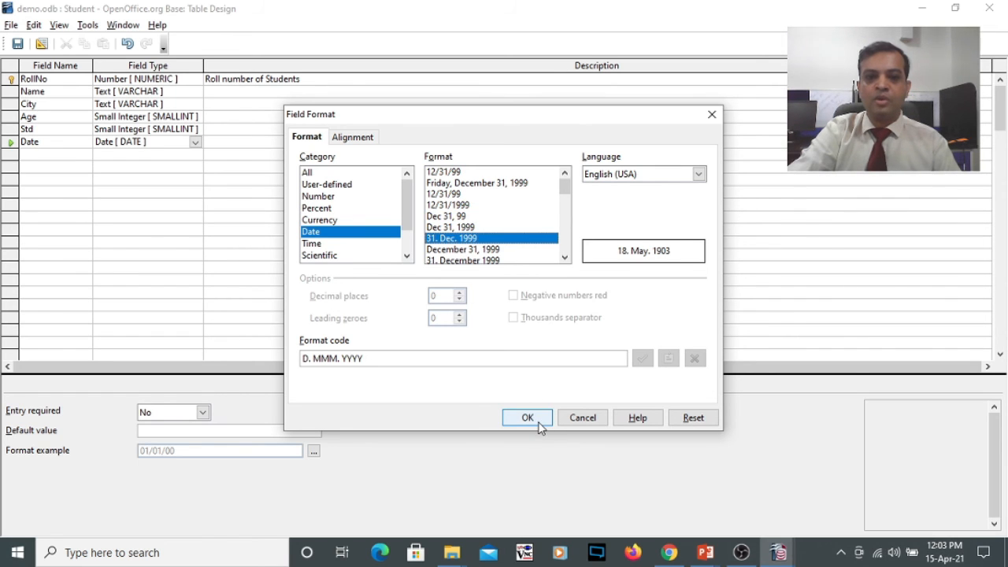
left_click(513, 418)
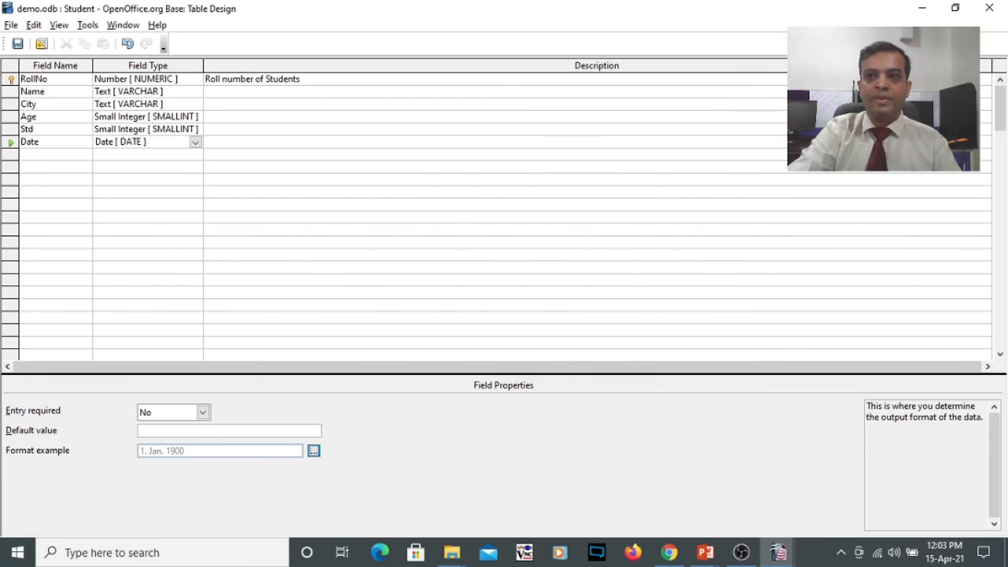
left_click(17, 43)
left_click(989, 8)
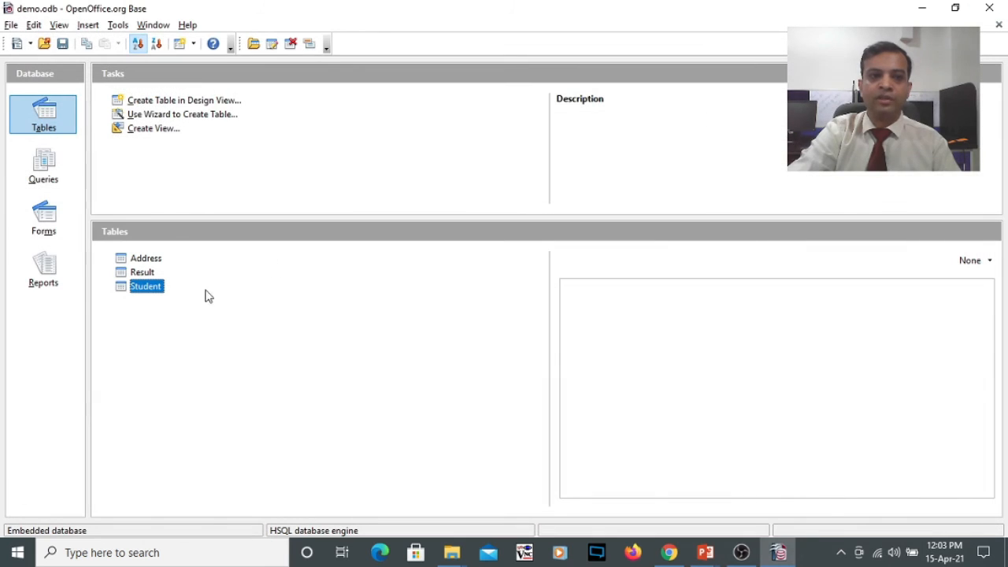
- Open the Student table's data and fill a new record with roll number 8, a student name, city Vadodara, age 18 and Std 12
double_click(147, 292)
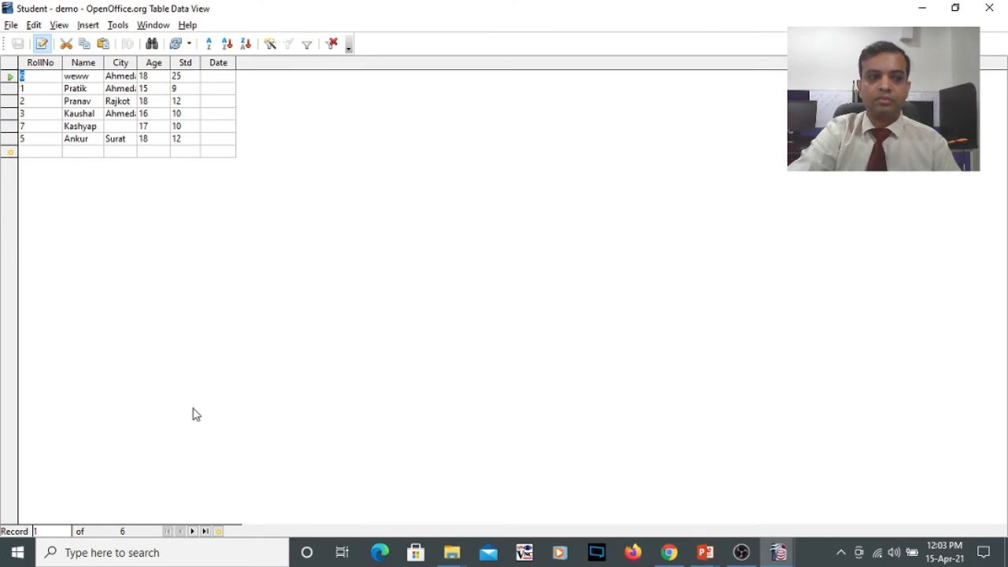
left_click(43, 152)
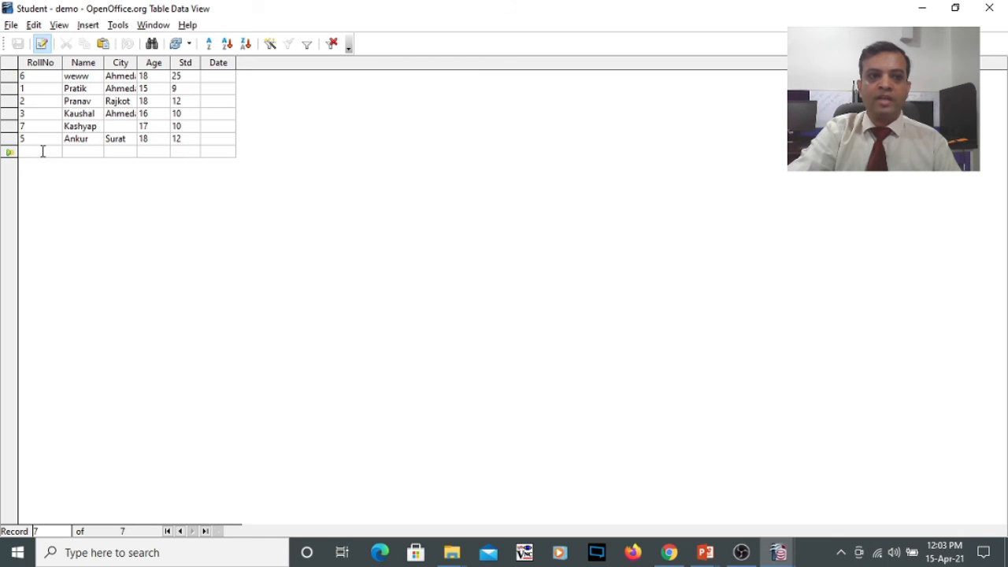
type("8")
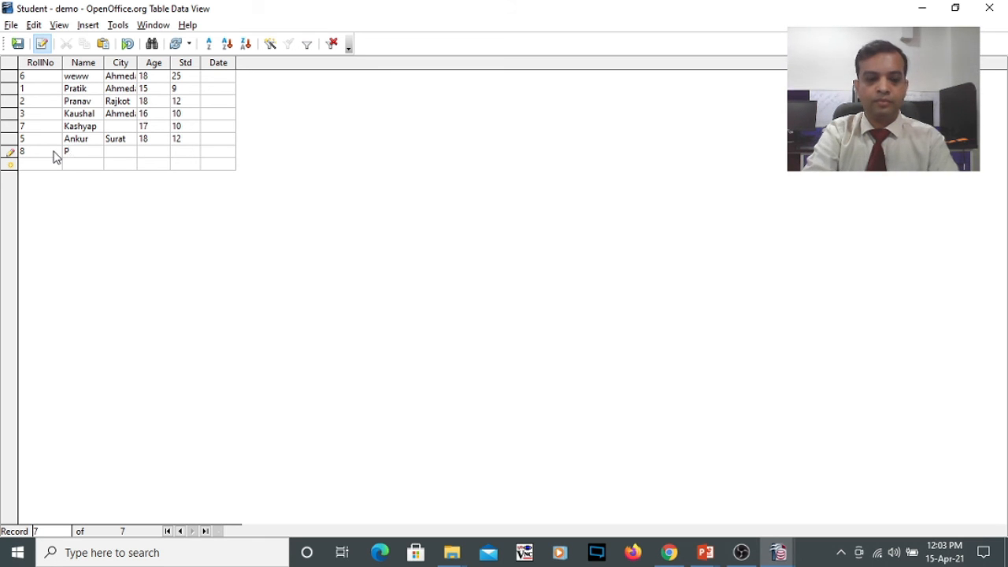
type("Pranjal")
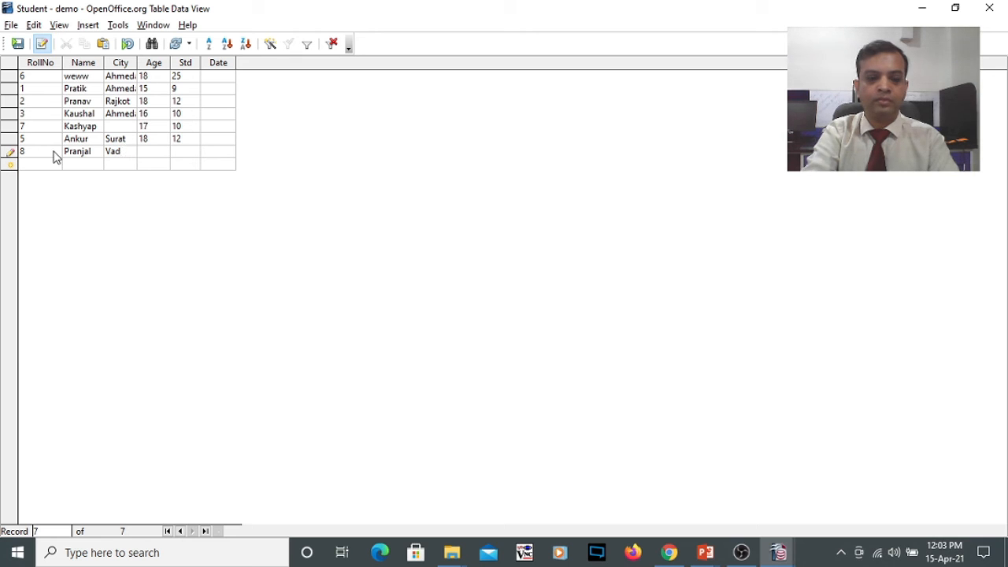
type("a")
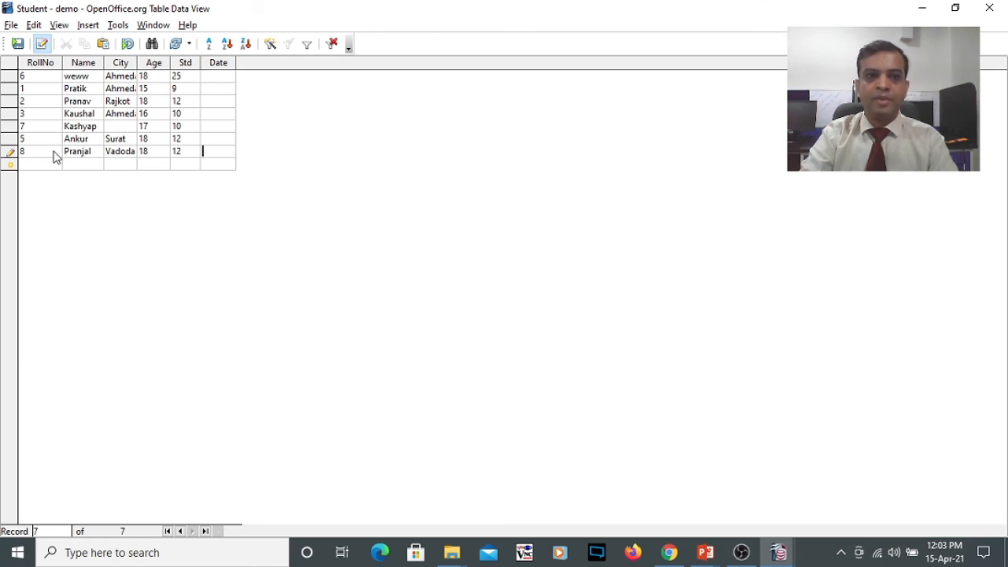
type("12/12")
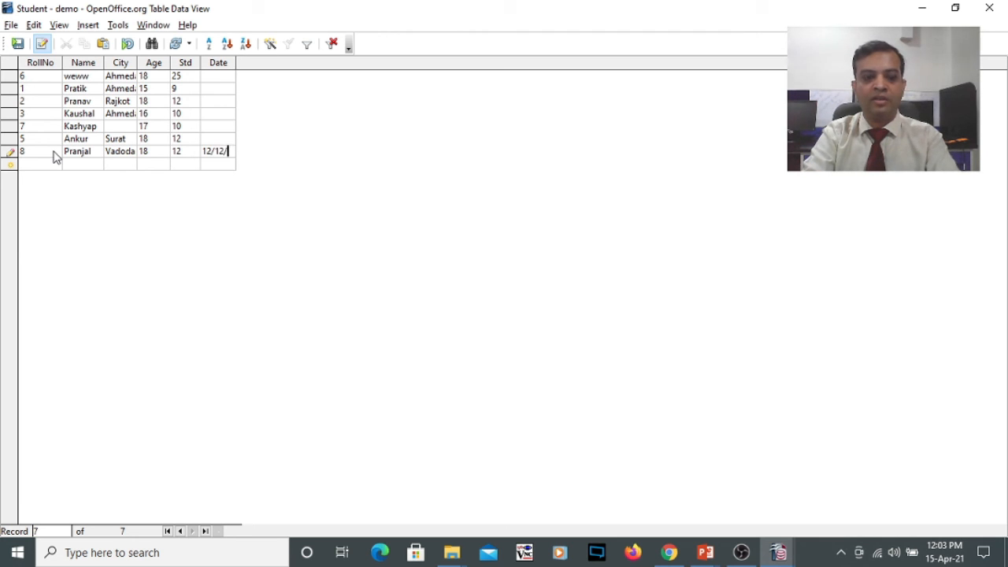
type("/2020")
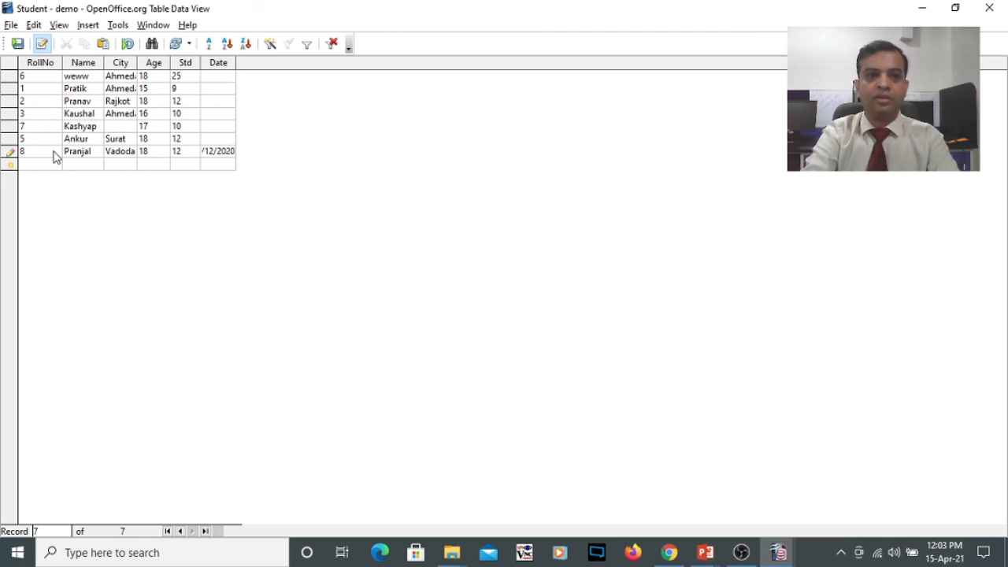
- Enter the date 12/12/2020 to complete the record for roll number 8, widen the Date column to fit, and close the table
key("Return")
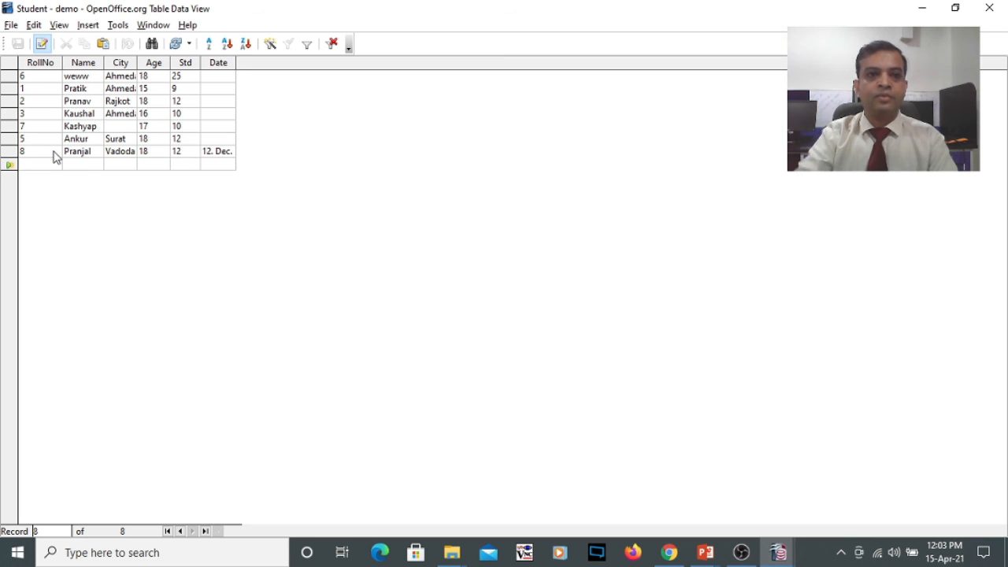
left_click_drag(234, 63, 285, 59)
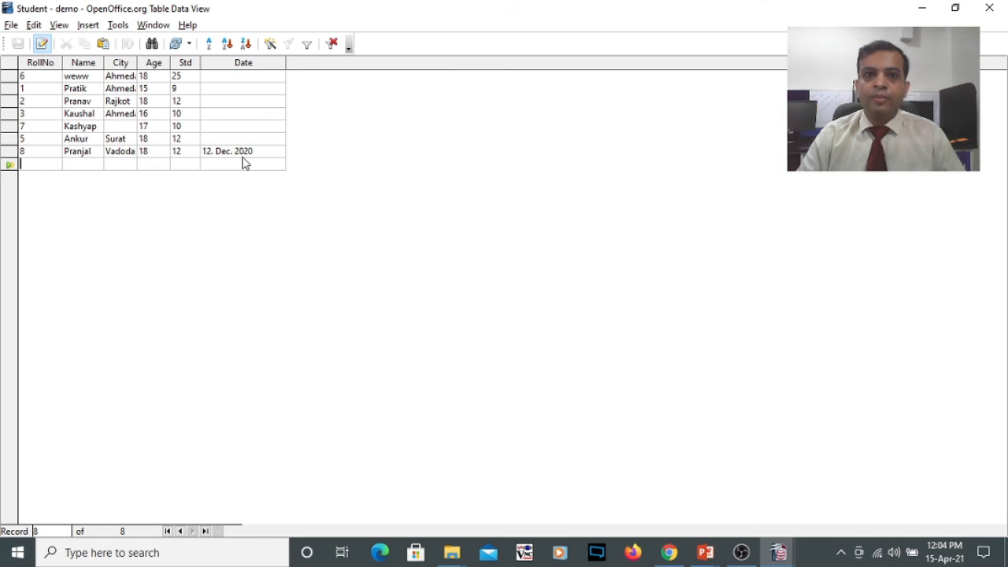
left_click(990, 8)
- Reopen the Student table's design, set Entry required to Yes for the Name field, save the changes and close the design
right_click(129, 285)
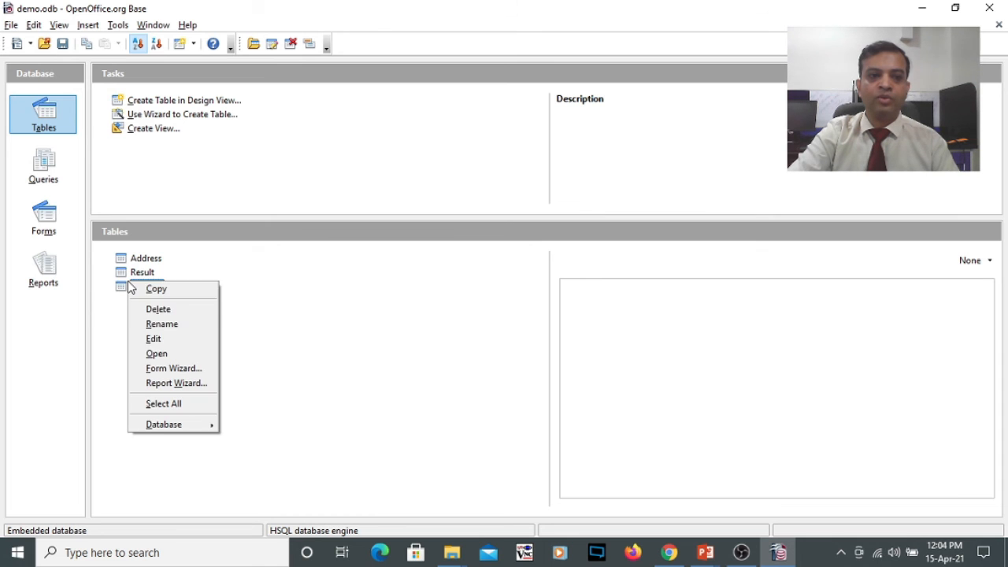
left_click(154, 340)
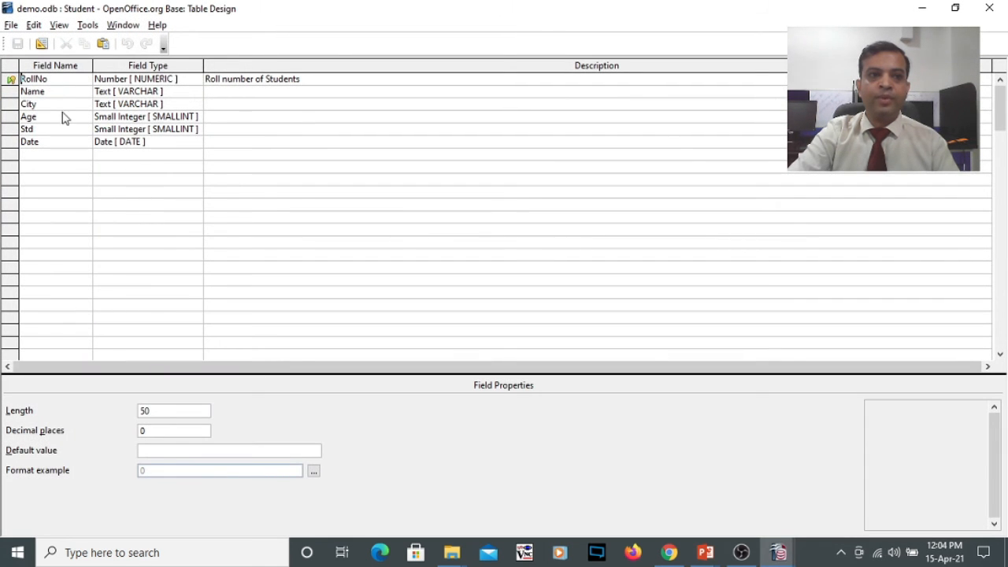
left_click(33, 92)
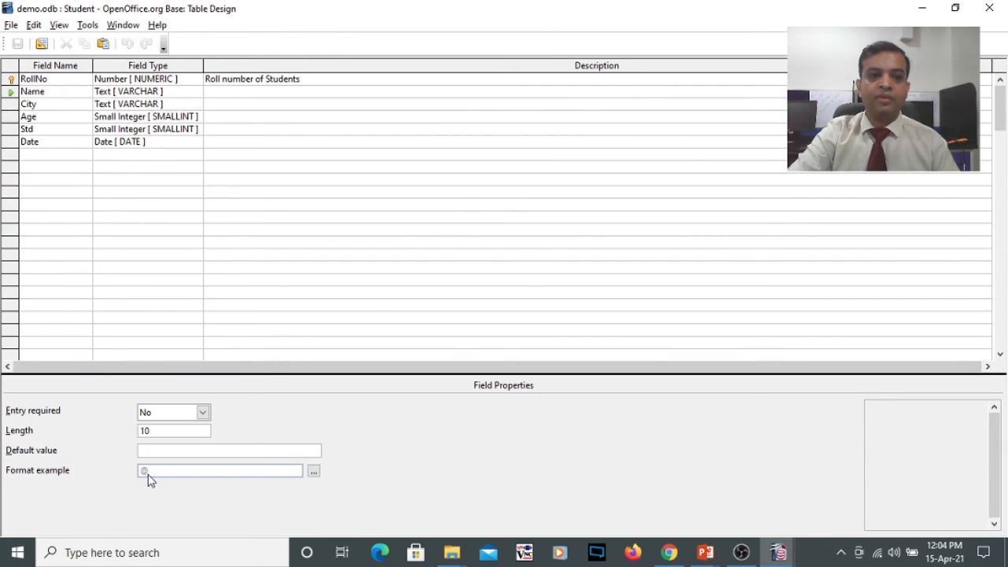
left_click(202, 413)
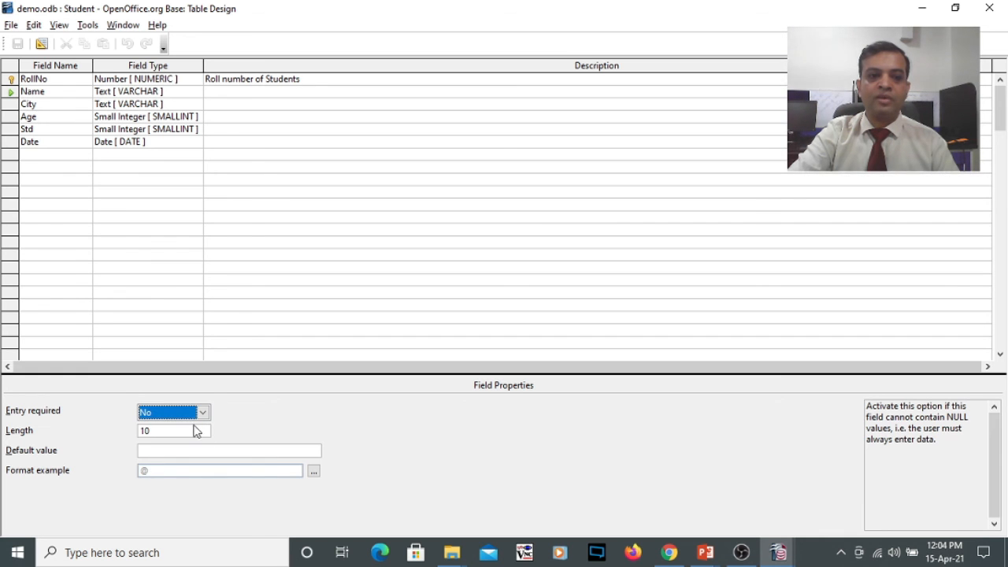
left_click(197, 429)
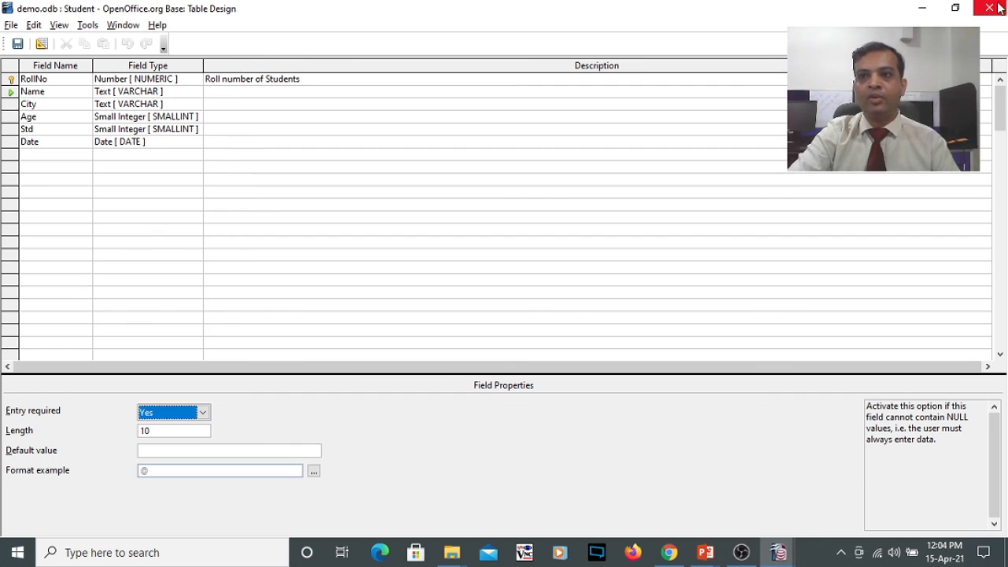
left_click(17, 43)
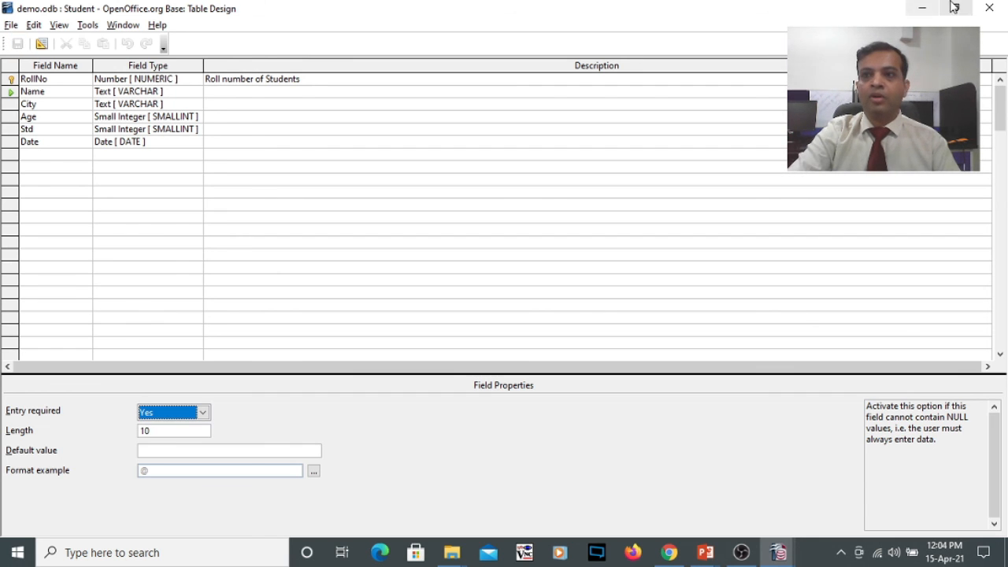
left_click(989, 8)
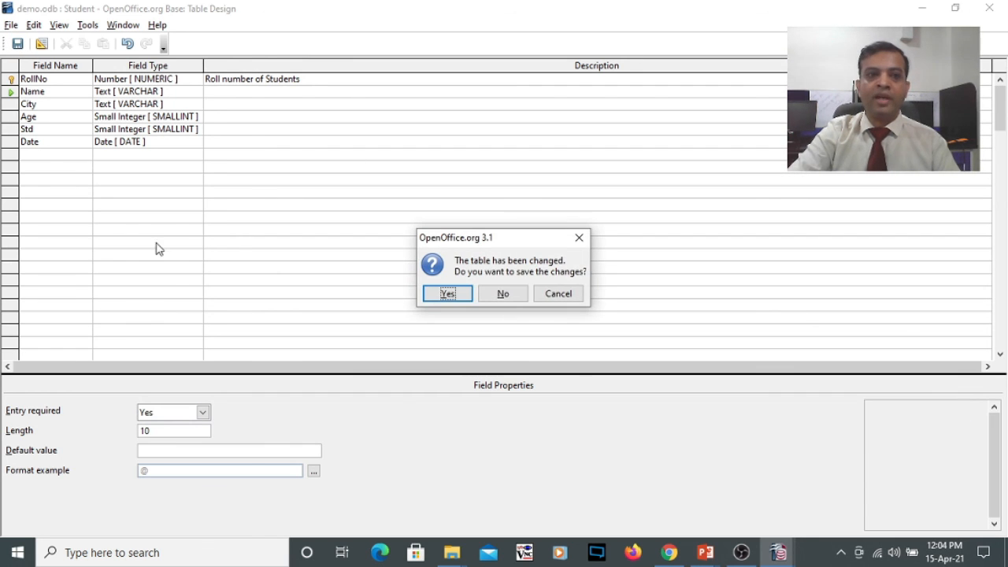
left_click(445, 295)
- Open the Student data and try to save a record with roll number 9, empty Name, city fdfd, age 15, Std 12 and date 1/1/2020
double_click(157, 291)
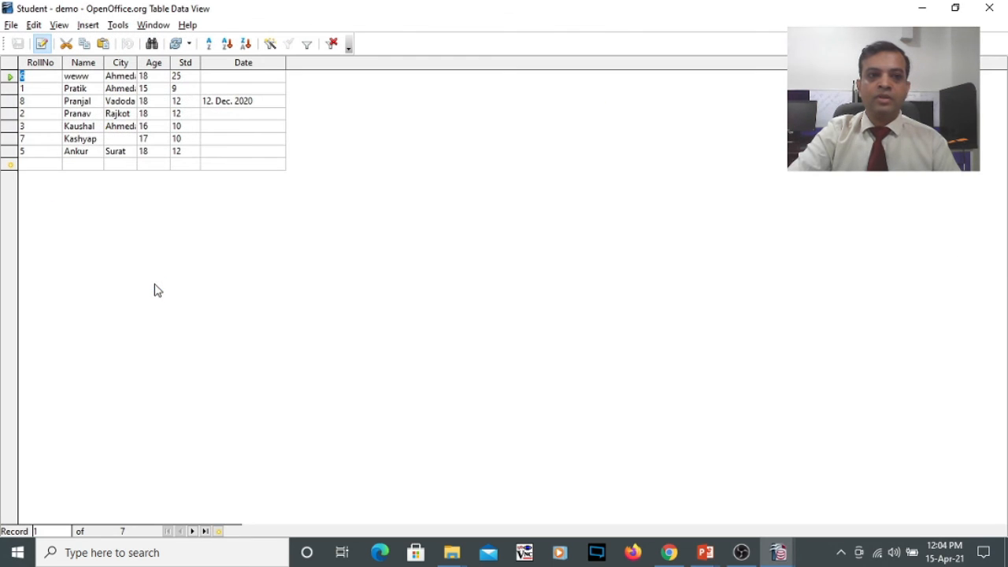
left_click(36, 163)
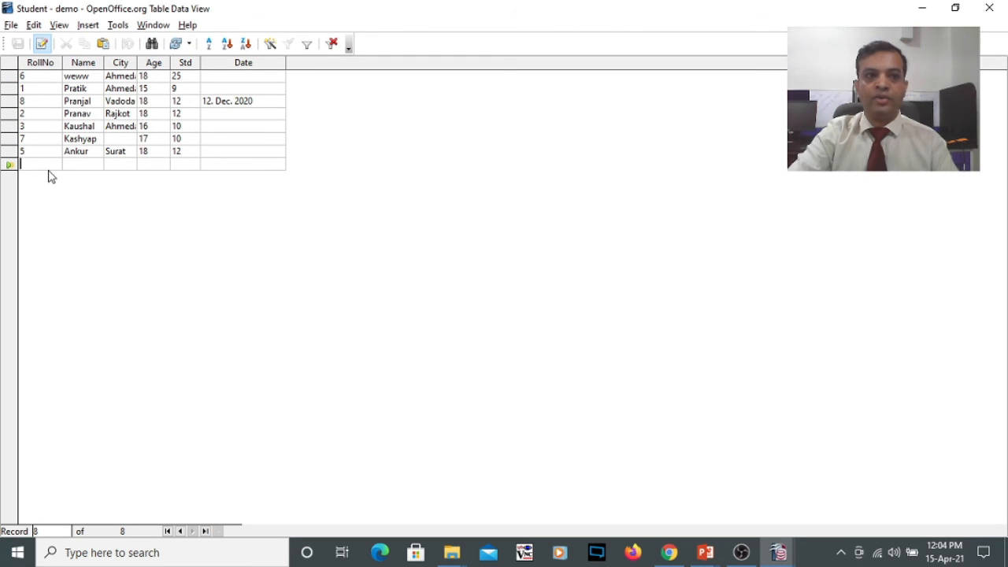
type("9 ")
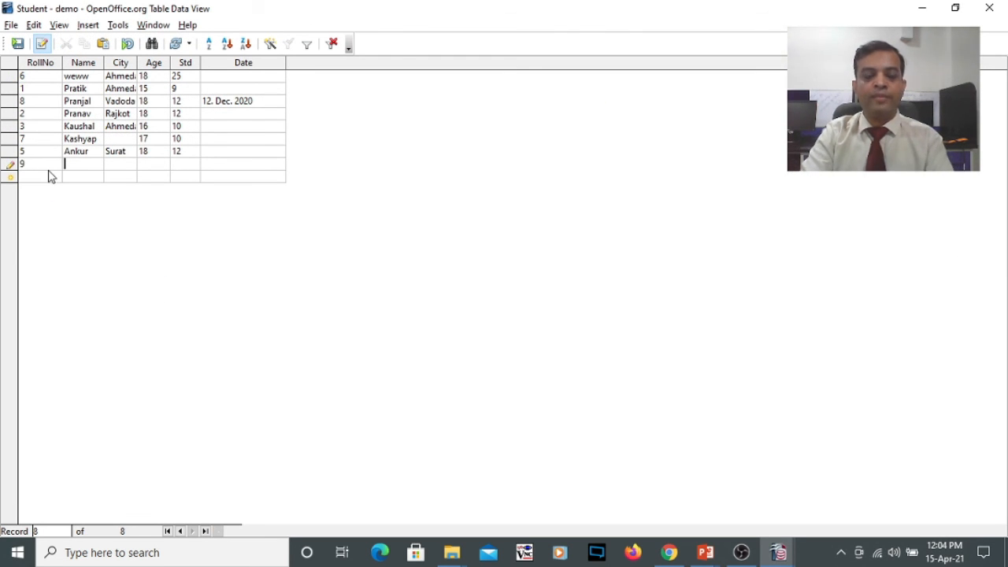
type("f")
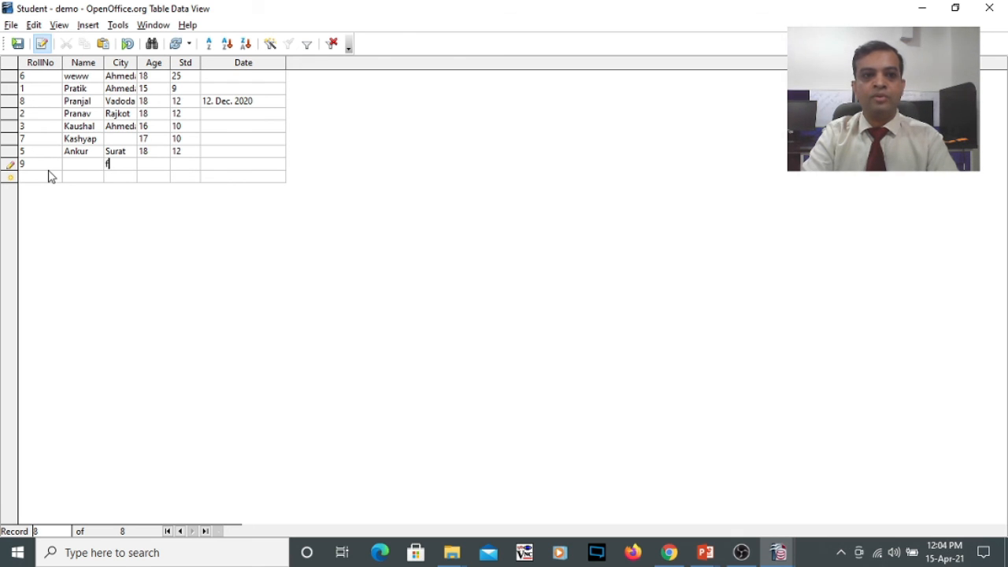
type("dfd 15")
key("Tab")
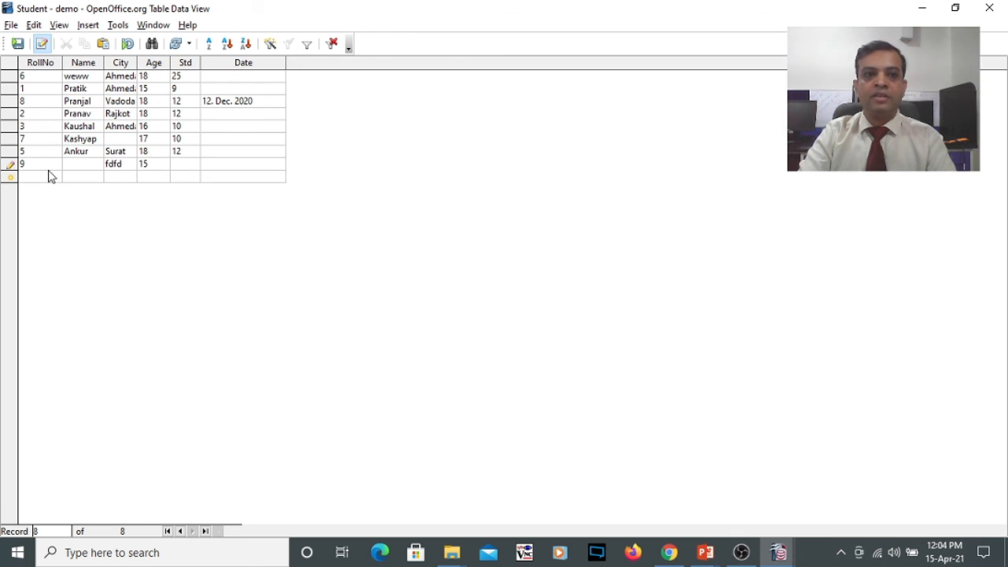
type("12")
key("Tab")
type("1/1/")
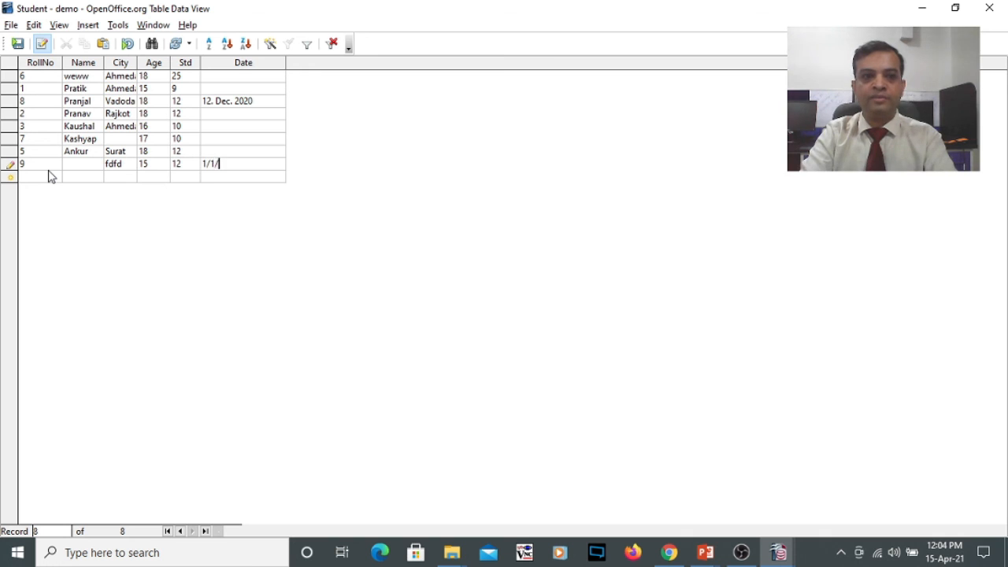
type("2020")
key("Tab")
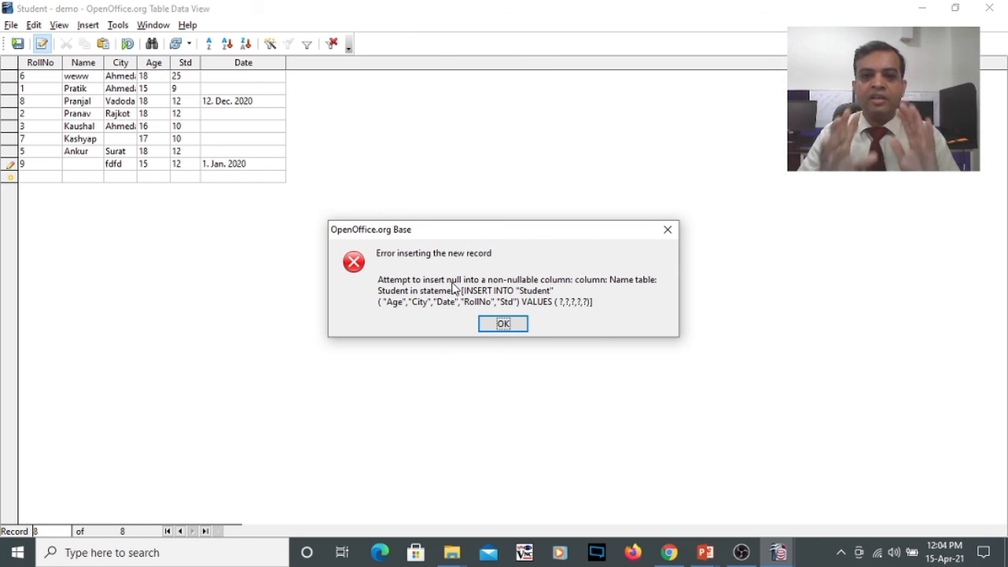
left_click(502, 323)
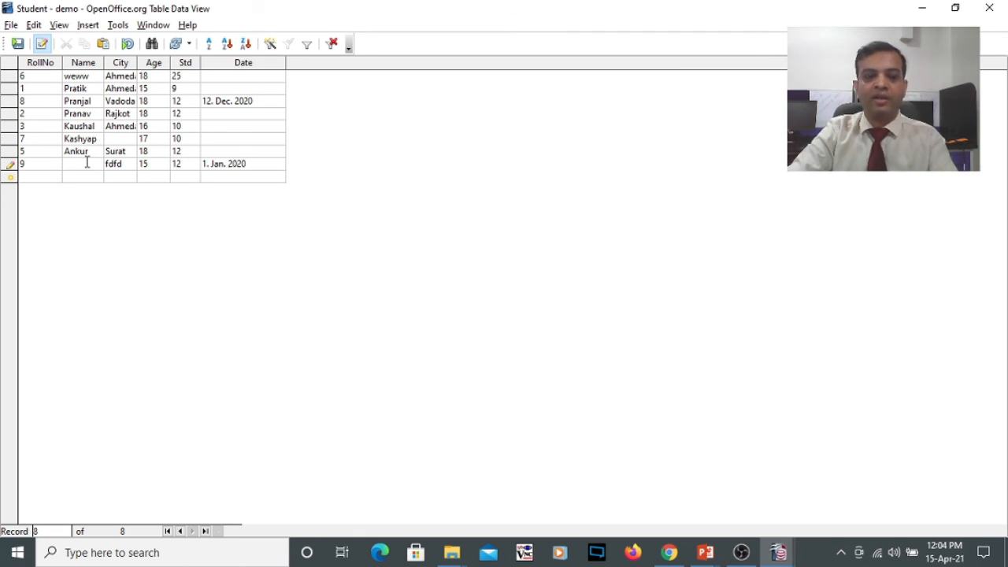
- Fill in the name Testing in the record for roll number 9, save the record and close the table
type("T")
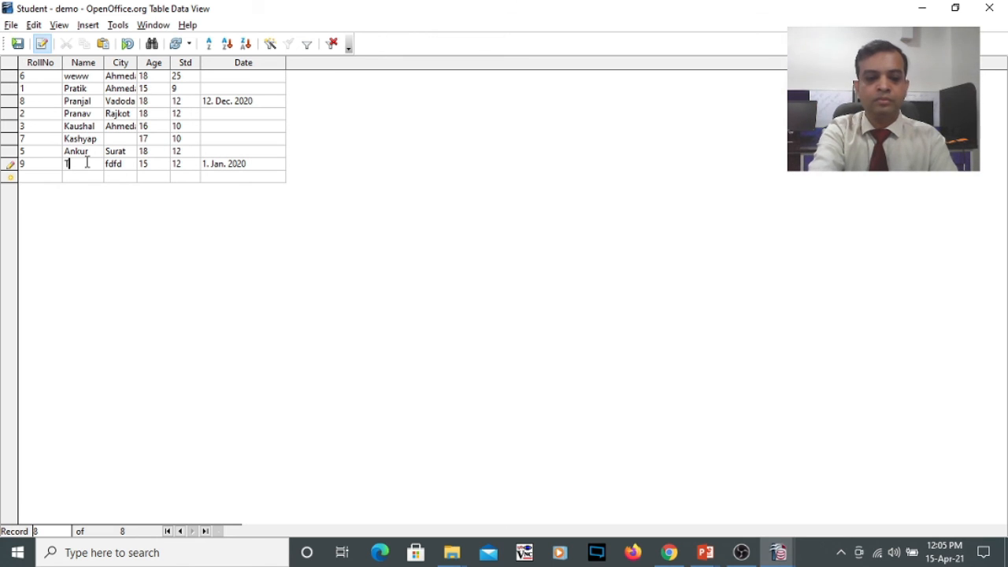
type("esting")
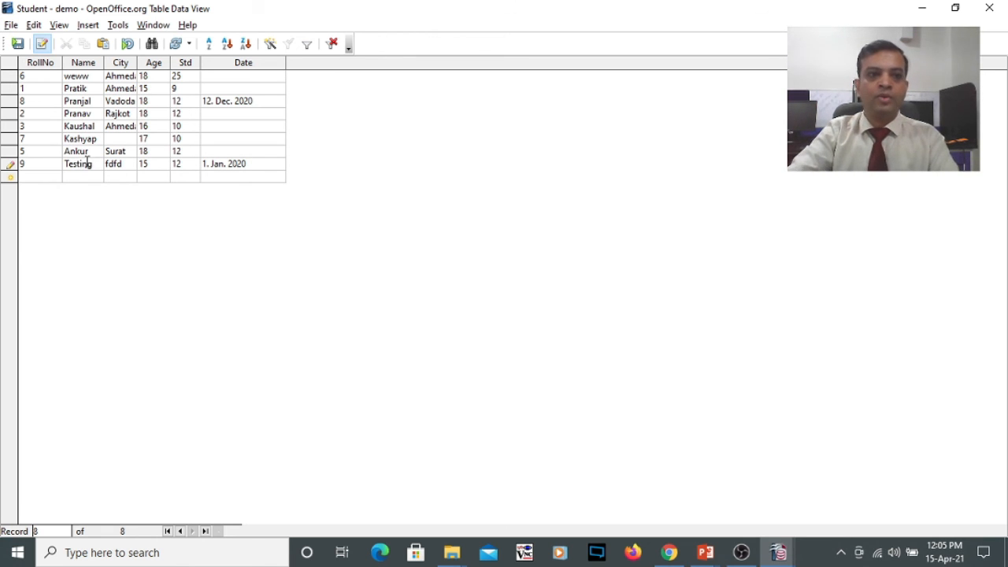
key("Tab")
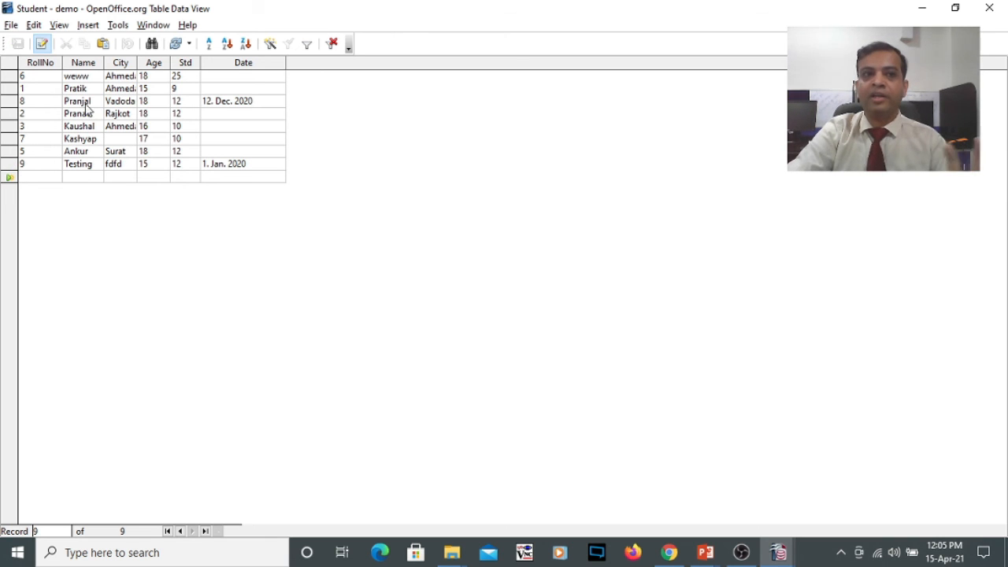
left_click(990, 9)
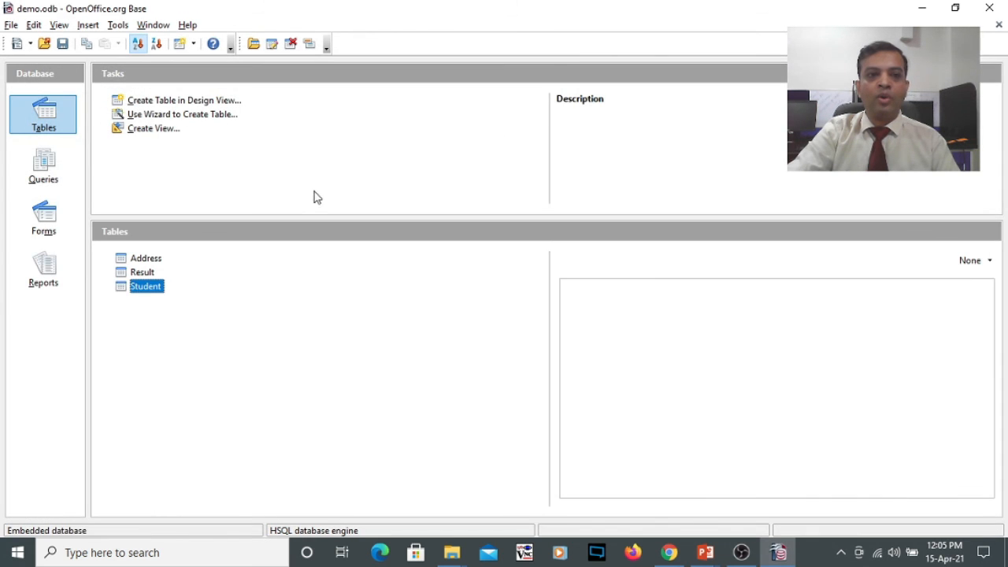